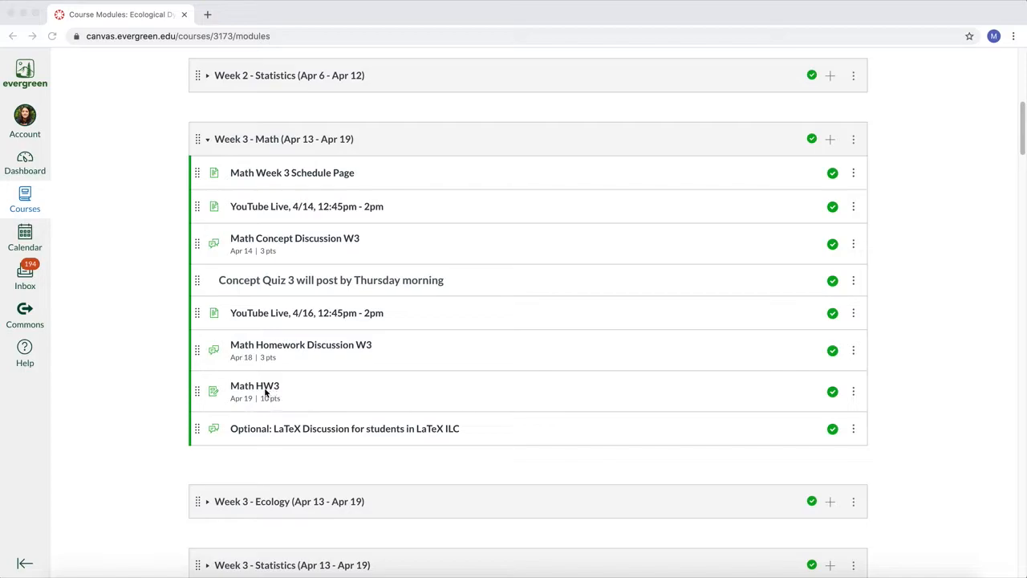
- Open the slope field plotter linked in the Math HW3 assignment and switch it to a two-equation System
left_click(260, 387)
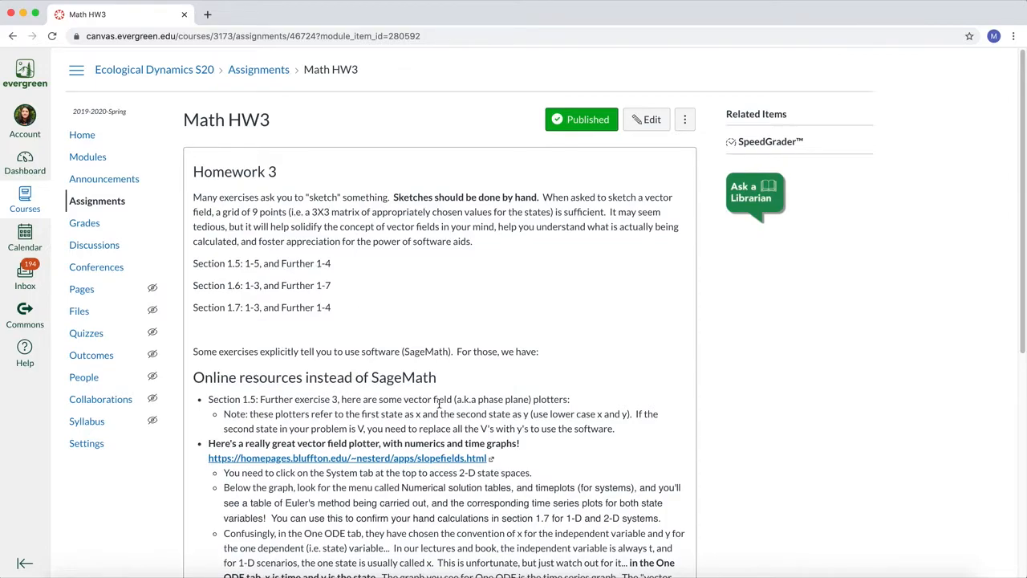
left_click(438, 458)
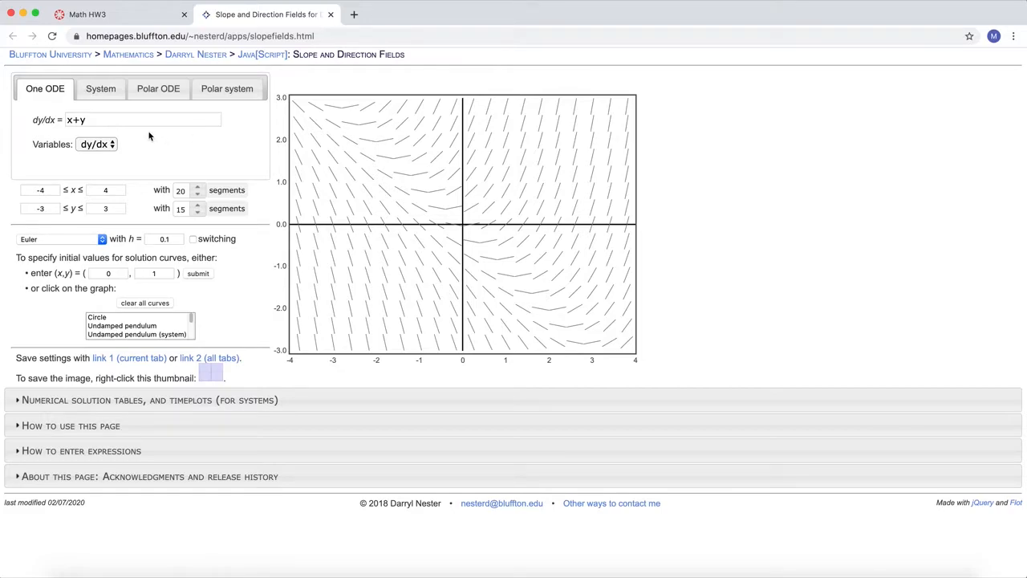
left_click(71, 100)
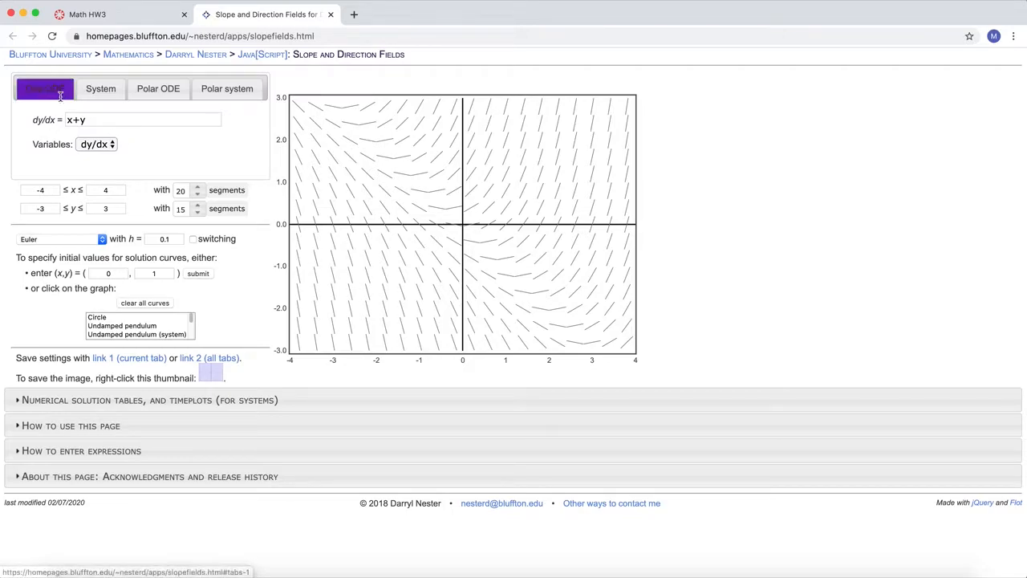
left_click(110, 93)
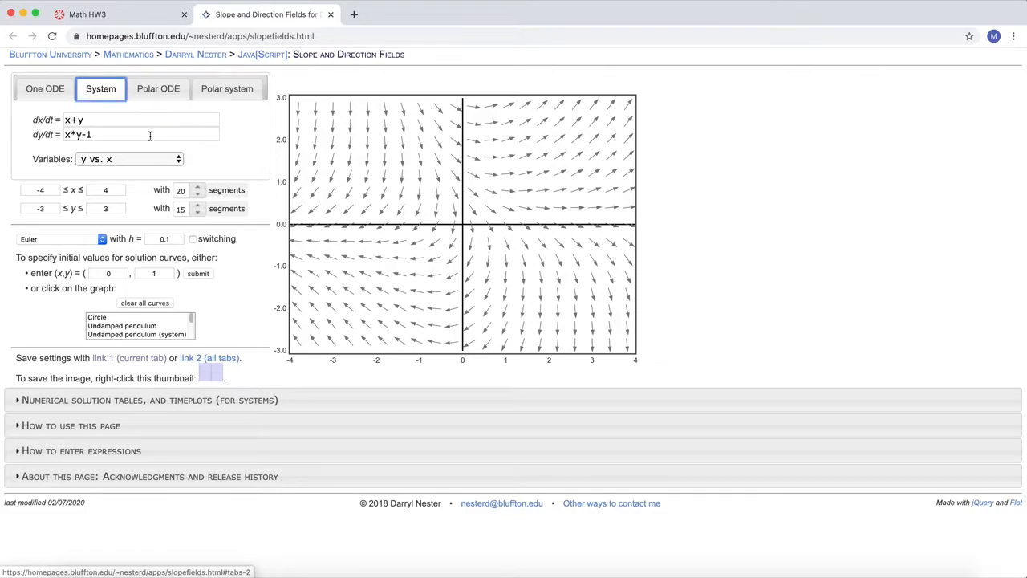
- Set the system's dx/dt equation to x-x*y
left_click(110, 121)
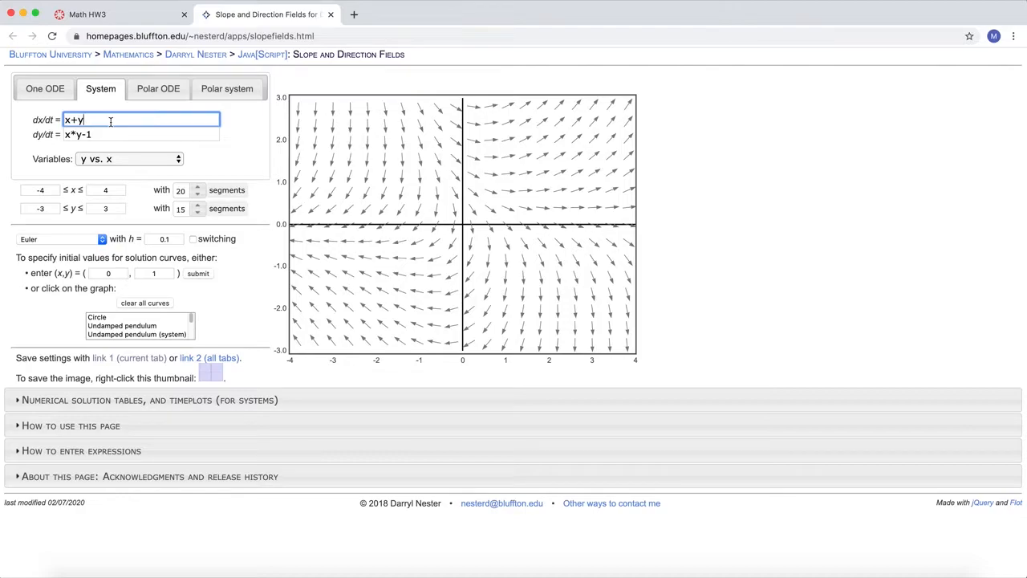
key("BackSpace")
key("BackSpace")
type("-x*y")
left_click_drag(88, 121, 82, 121)
- Set the system's dy/dt equation to x*y-y
left_click(115, 134)
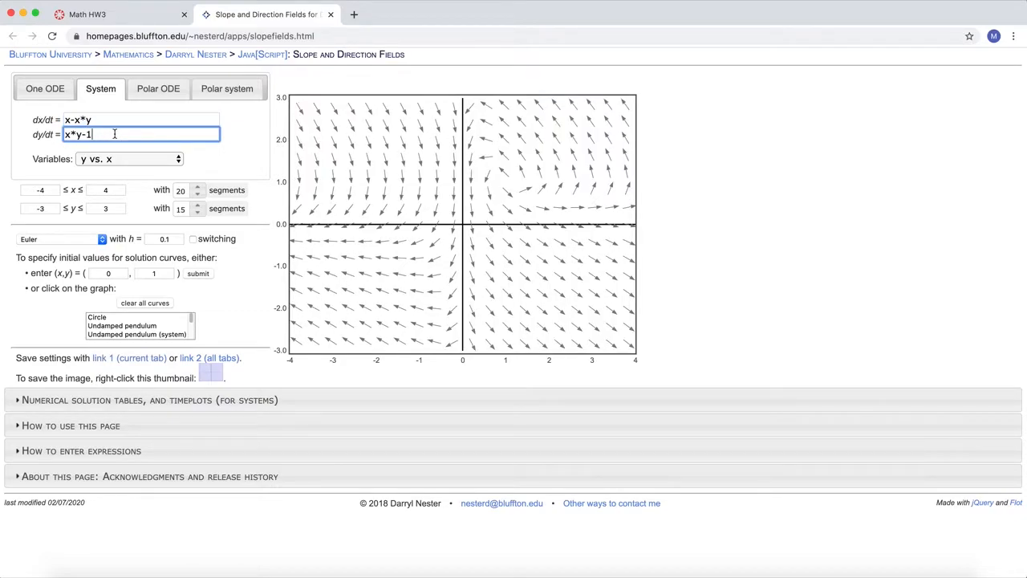
key("BackSpace")
key("BackSpace")
key("BackSpace")
key("BackSpace")
key("BackSpace")
type("-")
type("x*y")
type("-")
type("y")
- Set both the x and y plotting ranges to run from 0 to 5
left_click(25, 189)
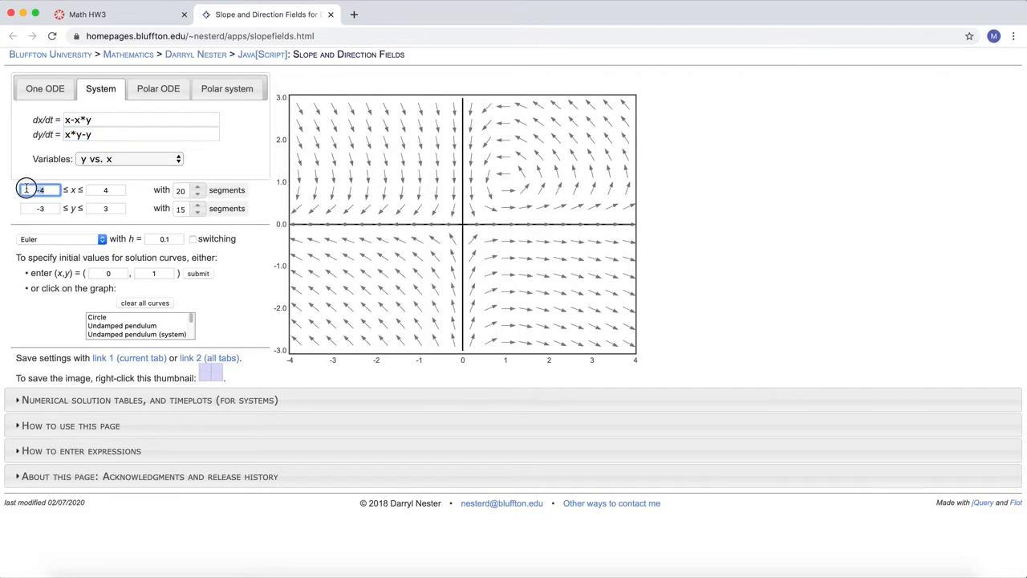
type("0")
left_click(25, 208)
type("0")
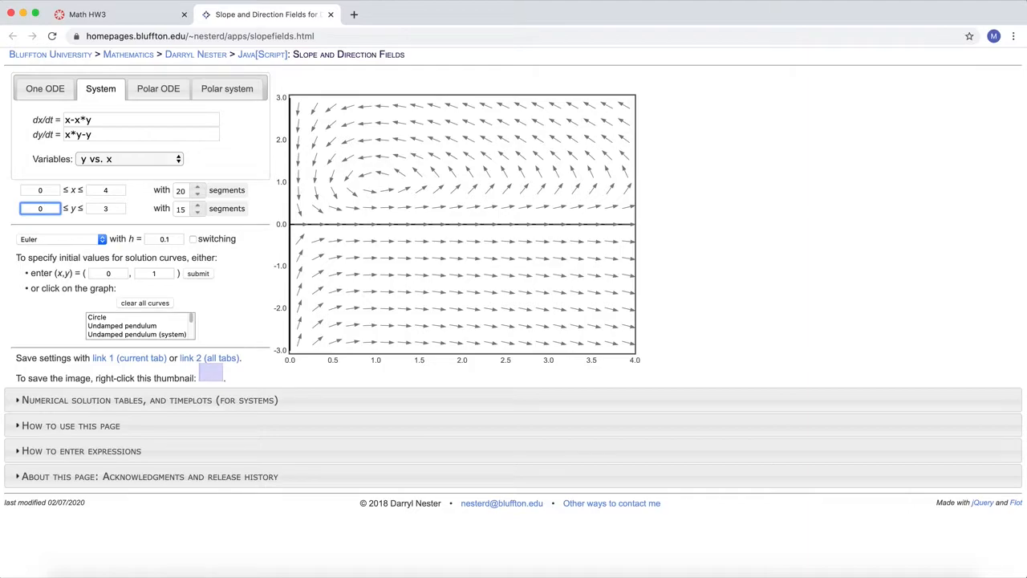
left_click(113, 208)
left_click(118, 189)
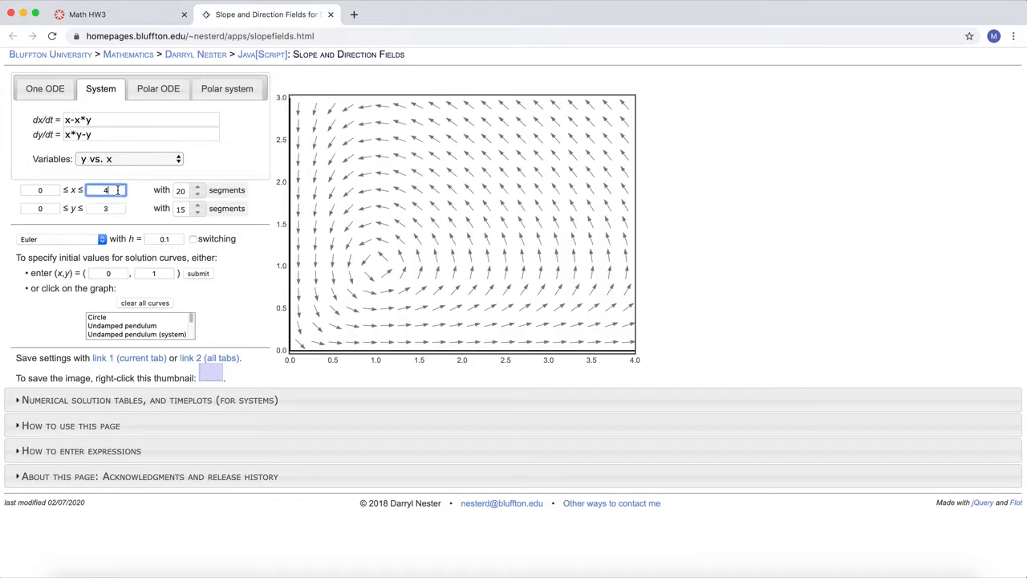
type("5")
left_click(117, 208)
key("BackSpace")
type("5")
left_click(146, 209)
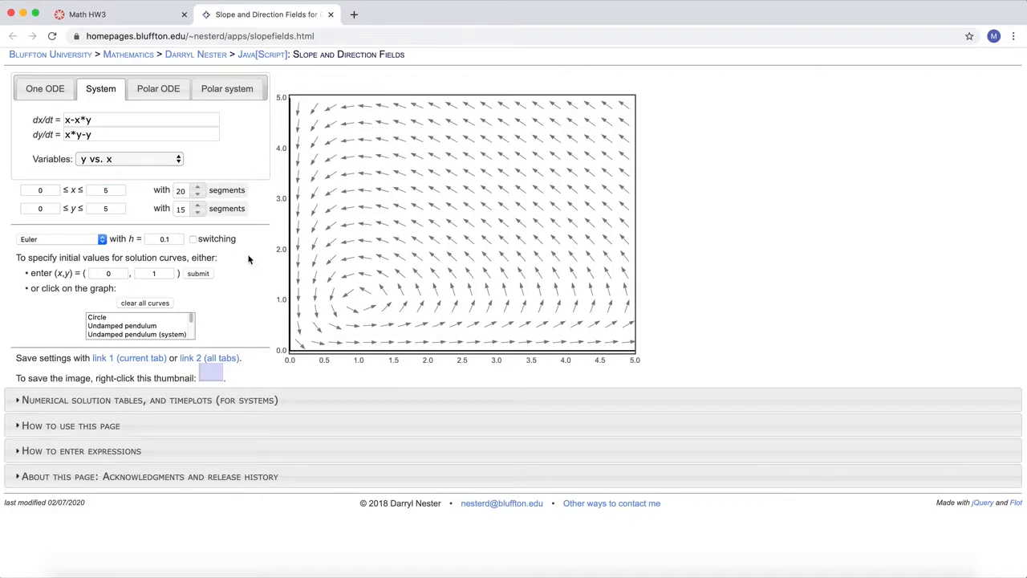
- Reduce the number of segments to 10 for both x and y
left_click(198, 195)
left_click(198, 194)
left_click(198, 194)
left_click(198, 194)
left_click(199, 195)
left_click(198, 194)
left_click(198, 195)
left_click(198, 194)
left_click(198, 194)
left_click(198, 194)
left_click(197, 212)
left_click(198, 213)
left_click(197, 213)
left_click(197, 213)
left_click(197, 214)
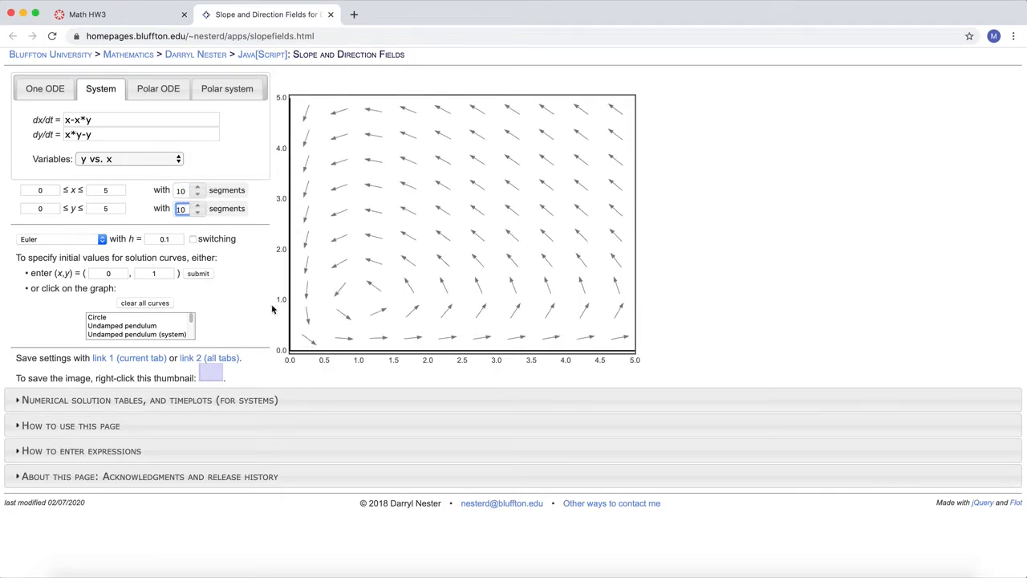
- Set the number of segments to 15 for both x and y
left_click(197, 205)
left_click(198, 205)
left_click(198, 205)
left_click(198, 205)
left_click(198, 206)
left_click(197, 205)
left_click(198, 211)
left_click(198, 187)
left_click(198, 187)
left_click(198, 187)
left_click(199, 190)
left_click(198, 189)
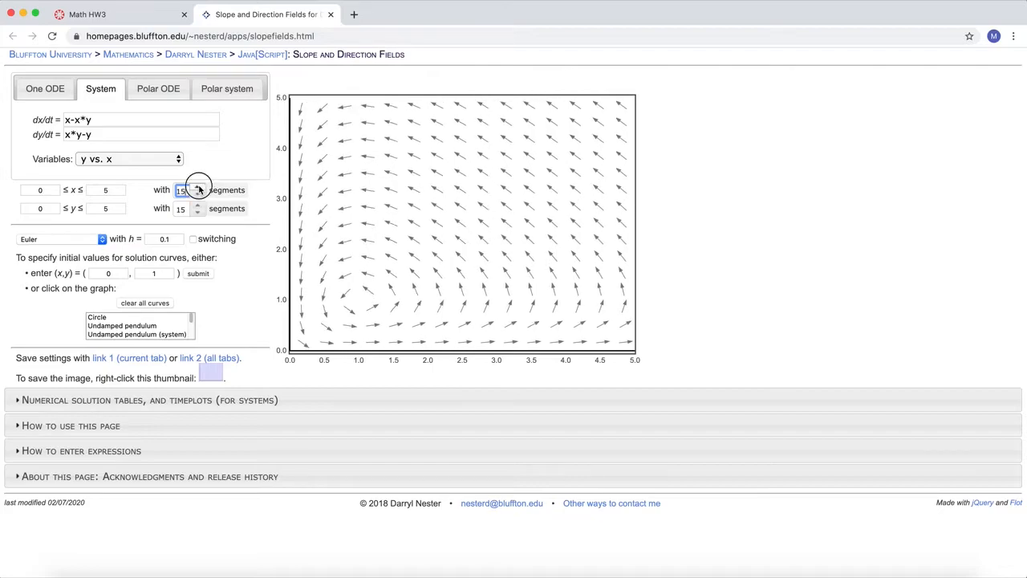
- Plot an Euler solution curve near the origin and replace it with one from about (1.06, 0.36) at step size h 0.01
left_click(317, 338)
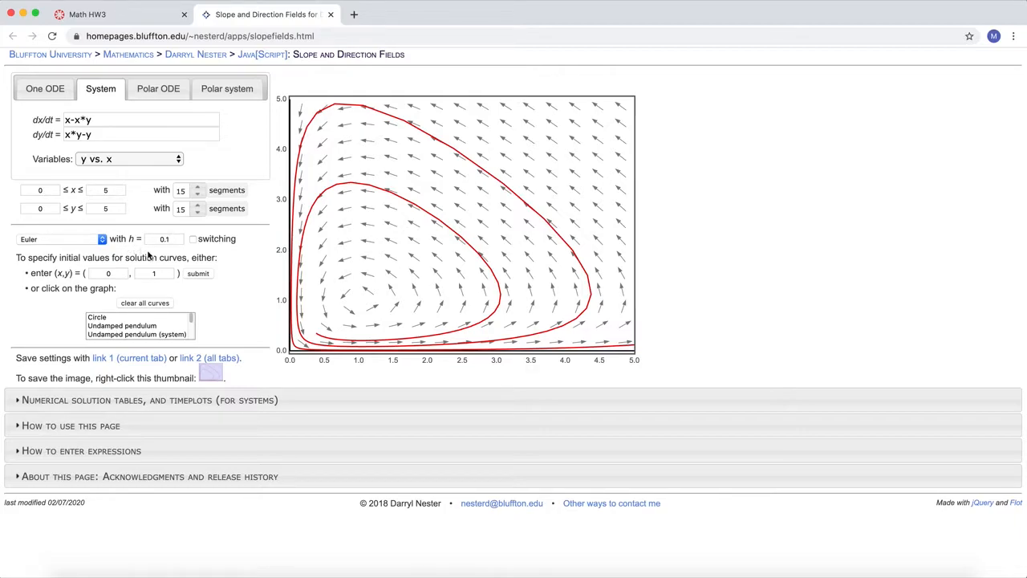
left_click(165, 239)
type(".0")
left_click(159, 303)
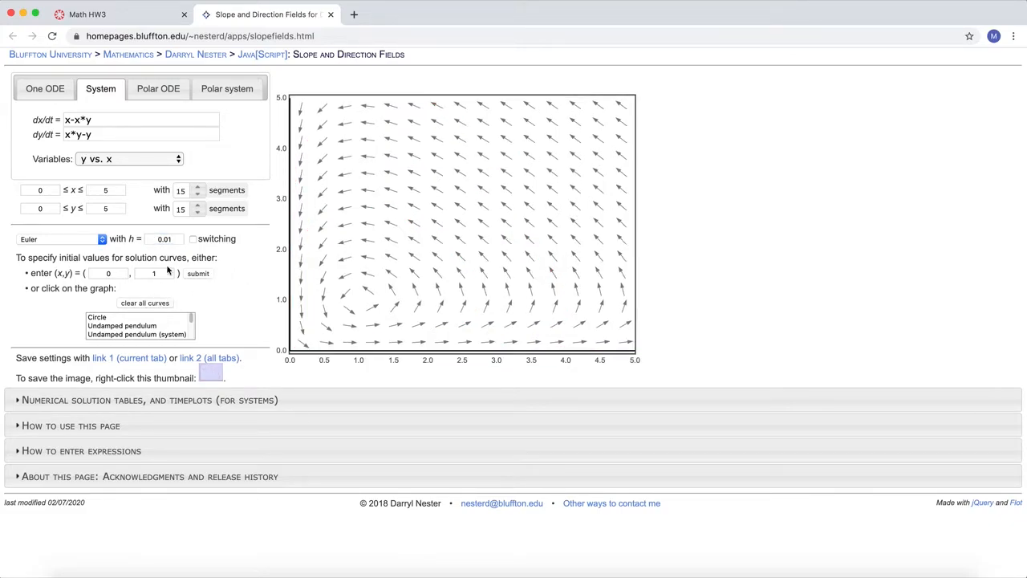
left_click(363, 337)
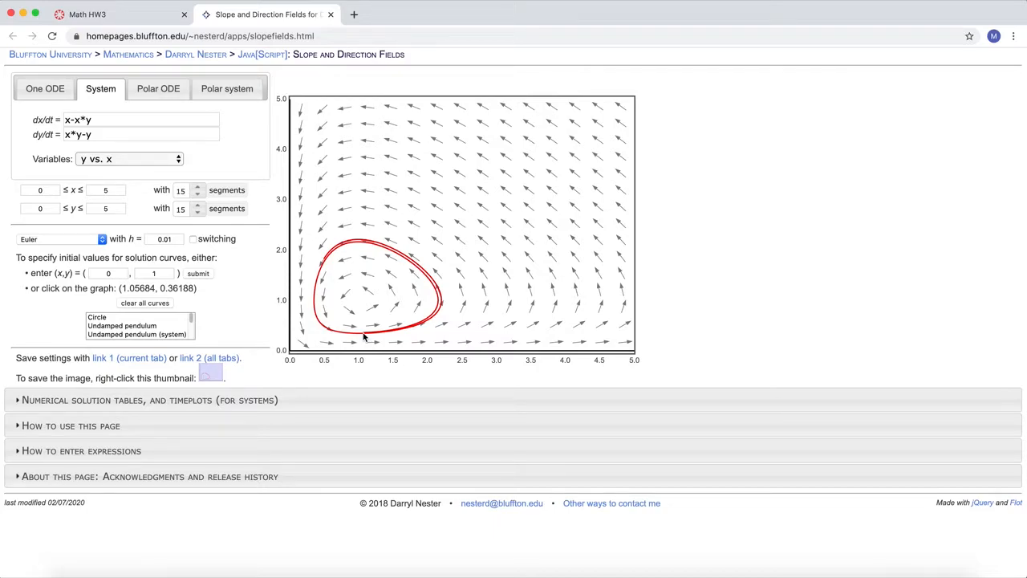
- Clear the curves and plot an Euler solution curve from about (1.2, 0.5) with step size h set to 0.001
left_click(161, 305)
left_click(168, 238)
type("0")
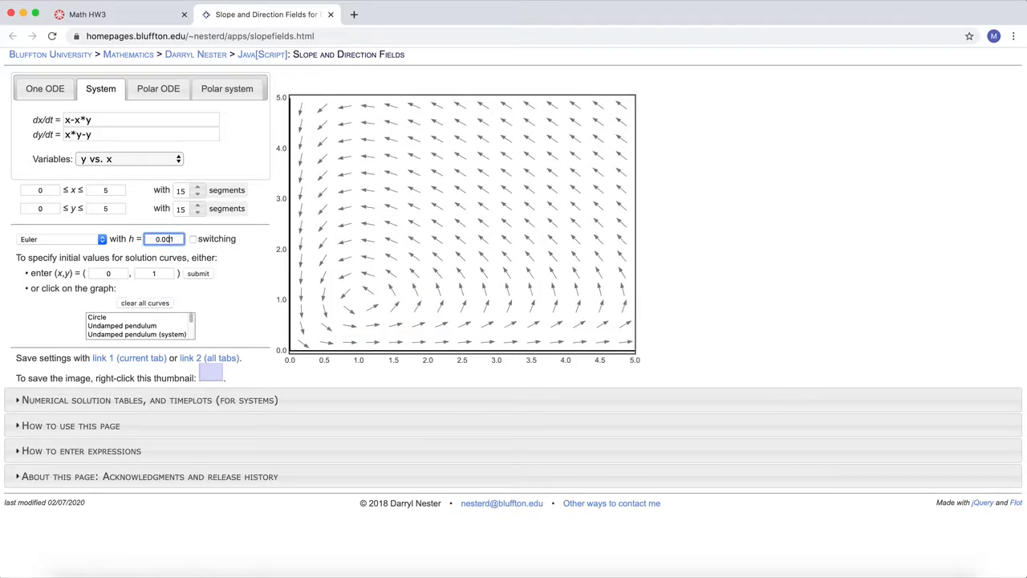
left_click(371, 327)
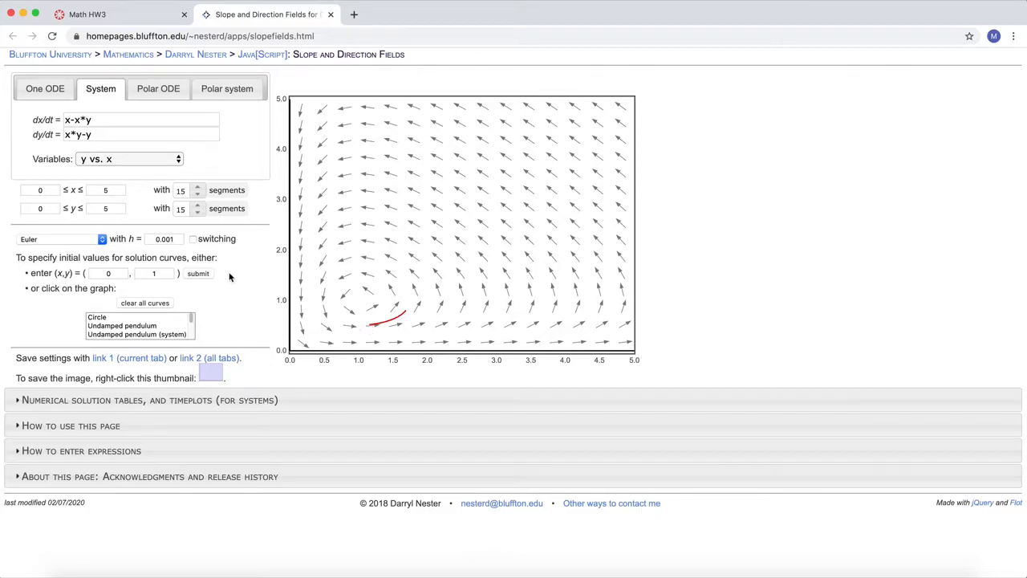
- Switch to the Improved Euler (Heun) method with h set to 0.01 and replace the curve with one from about (0.91, 0.41)
left_click(102, 240)
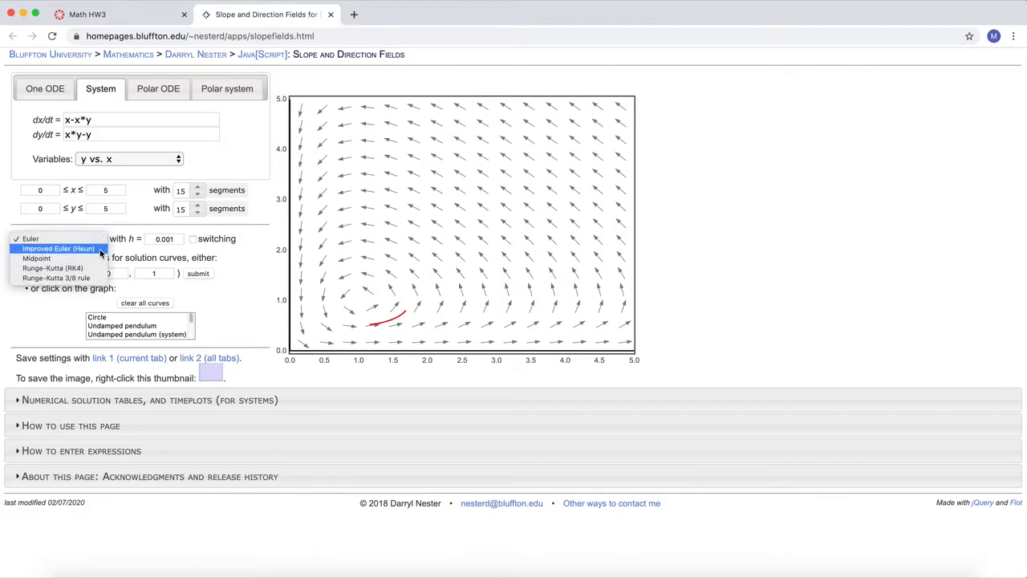
left_click(98, 248)
left_click(170, 238)
key("BackSpace")
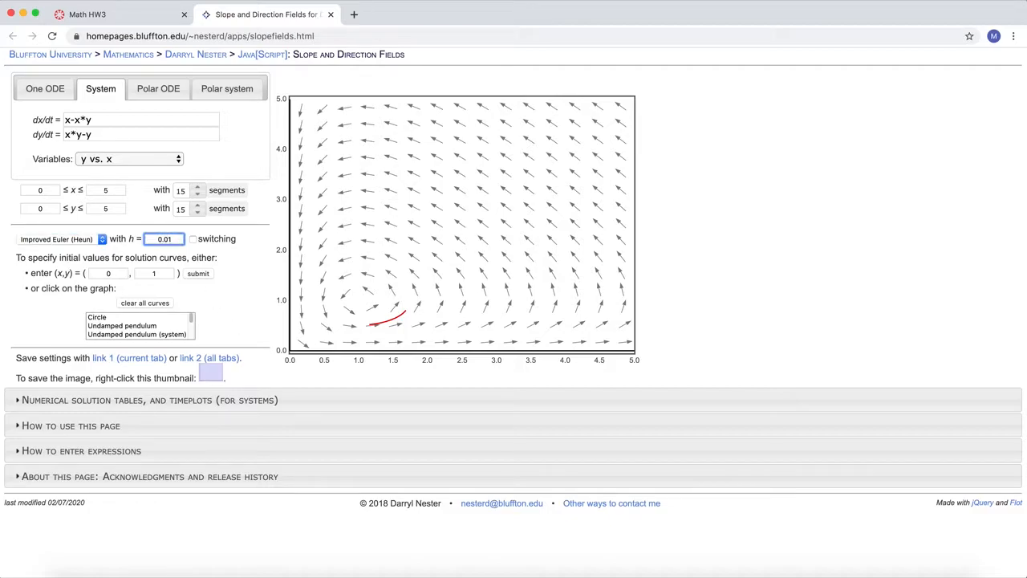
left_click(153, 301)
left_click(353, 333)
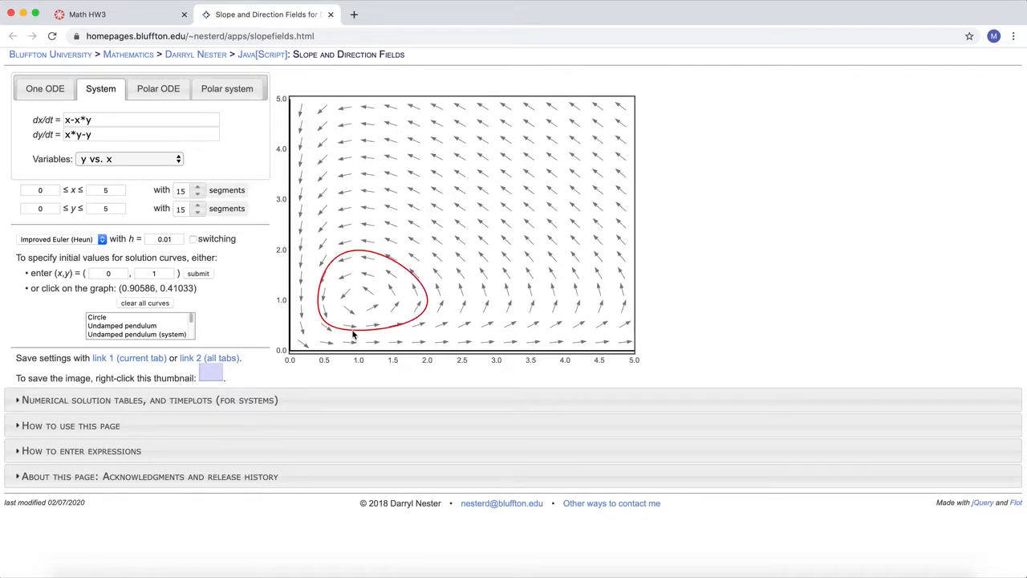
- Add three more solution curves with starting x near 1, two starting below the first curve and one inside it
left_click(353, 340)
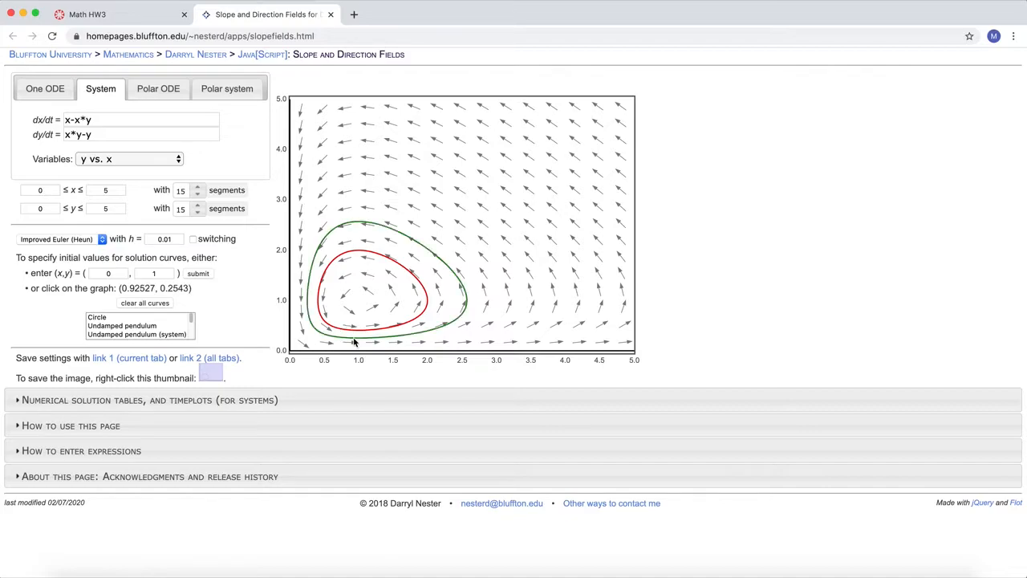
left_click(355, 345)
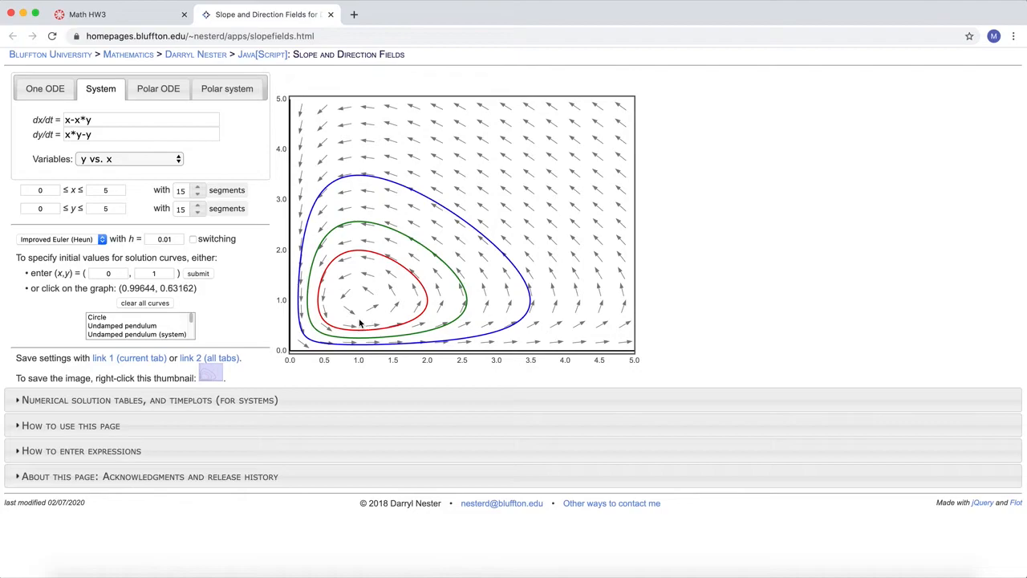
left_click(359, 321)
- Switch to the Midpoint method and replace all curves with one starting inside the field near (1, 0.45)
left_click(101, 239)
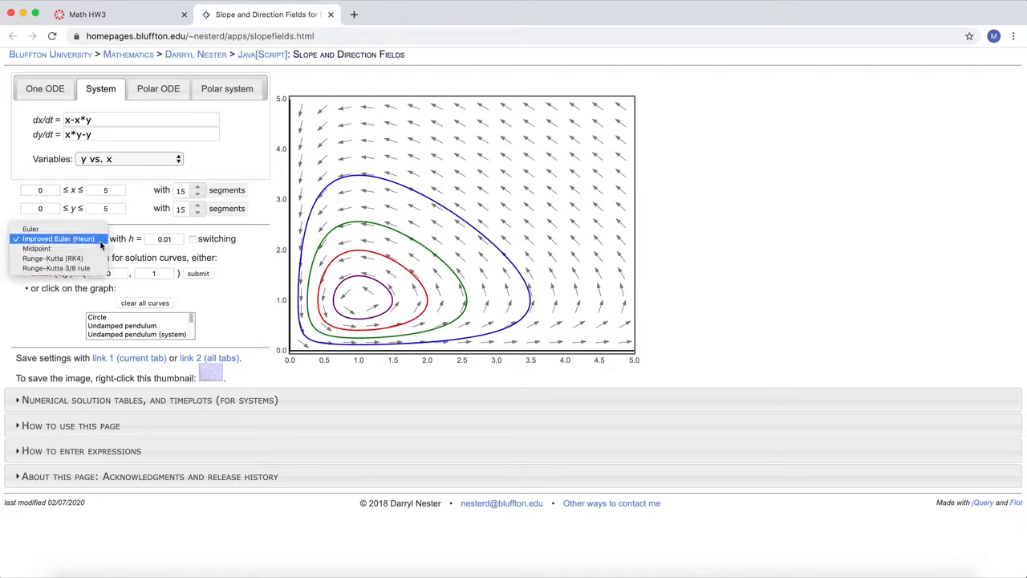
left_click(48, 249)
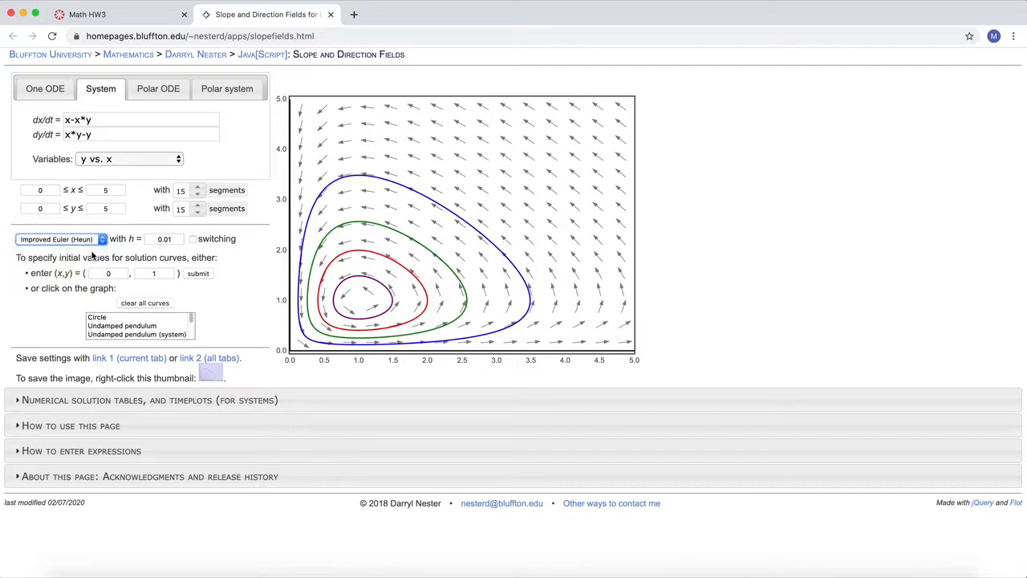
left_click(144, 305)
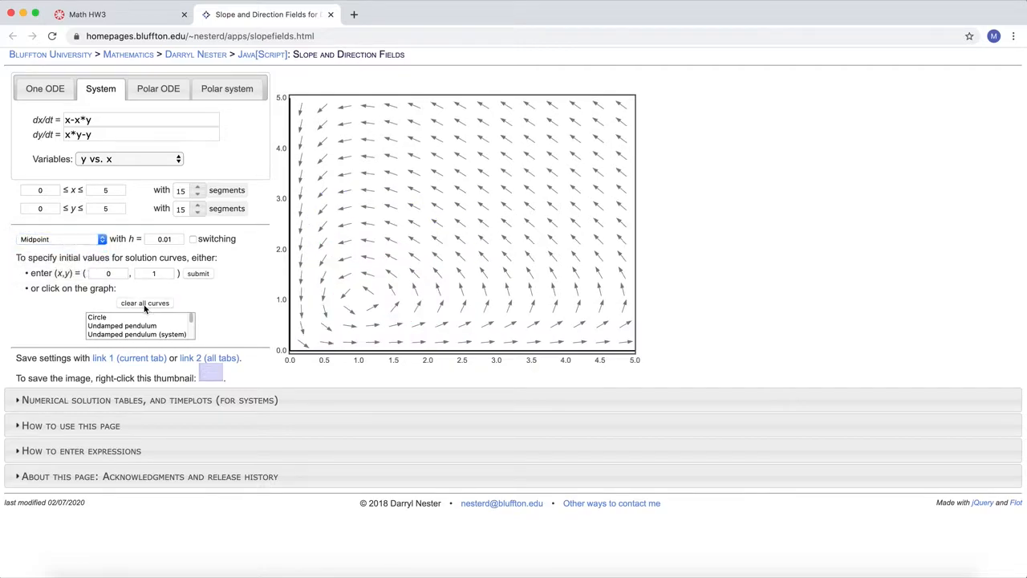
left_click(361, 329)
- Switch to the Runge-Kutta (RK4) method and replace the curve with one from about (0.71, 0.34)
left_click(102, 239)
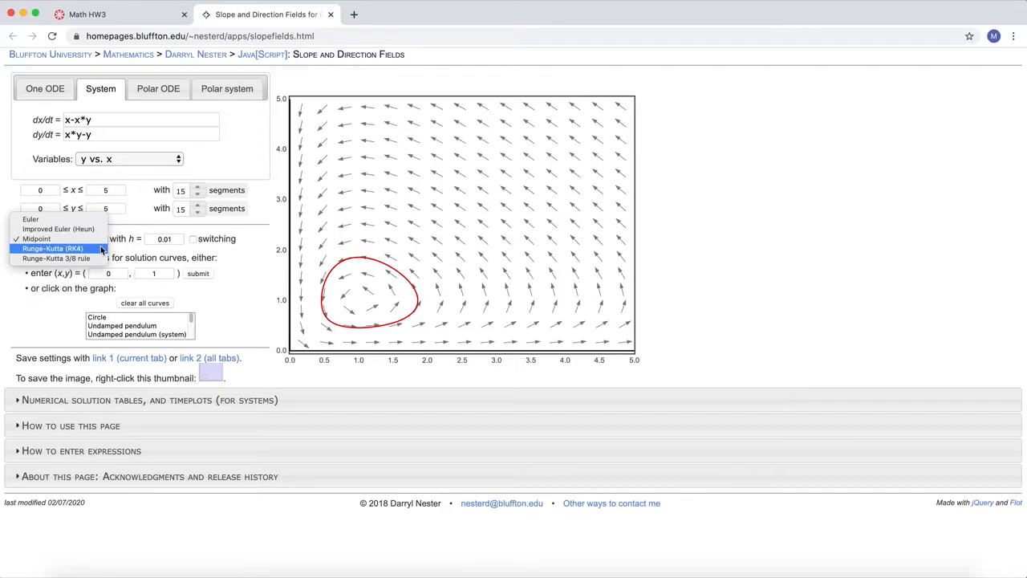
left_click(102, 249)
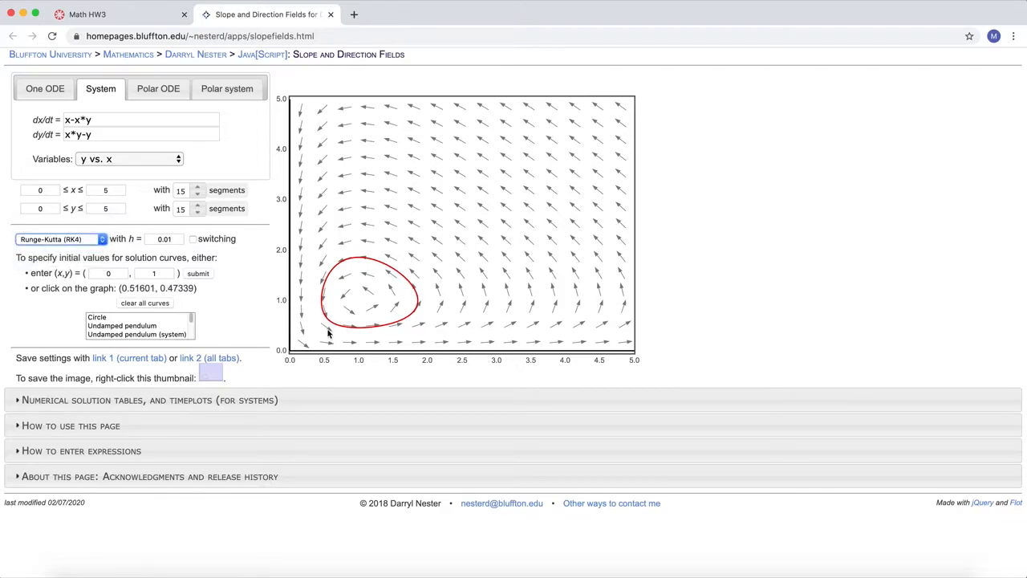
left_click(144, 302)
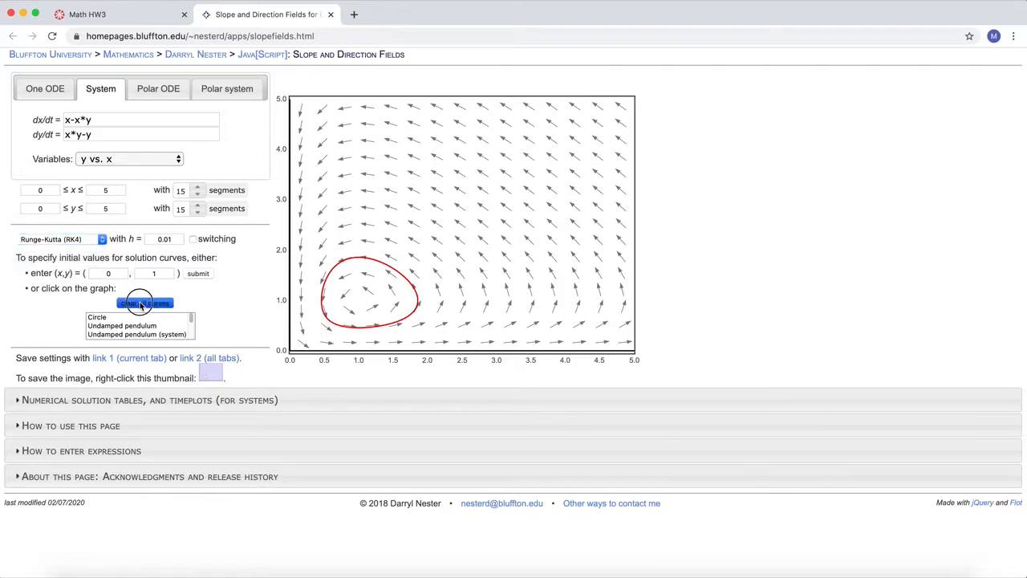
left_click(338, 335)
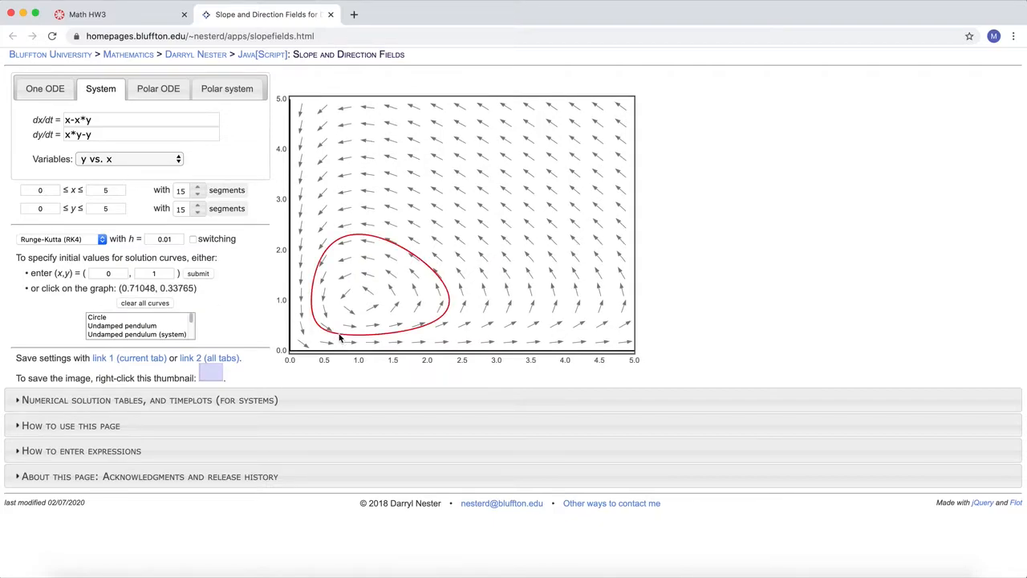
- Set step size h to 0.1 and replace the curve with two from about (0.72, 0.40) and (0.89, 0.72)
left_click(167, 239)
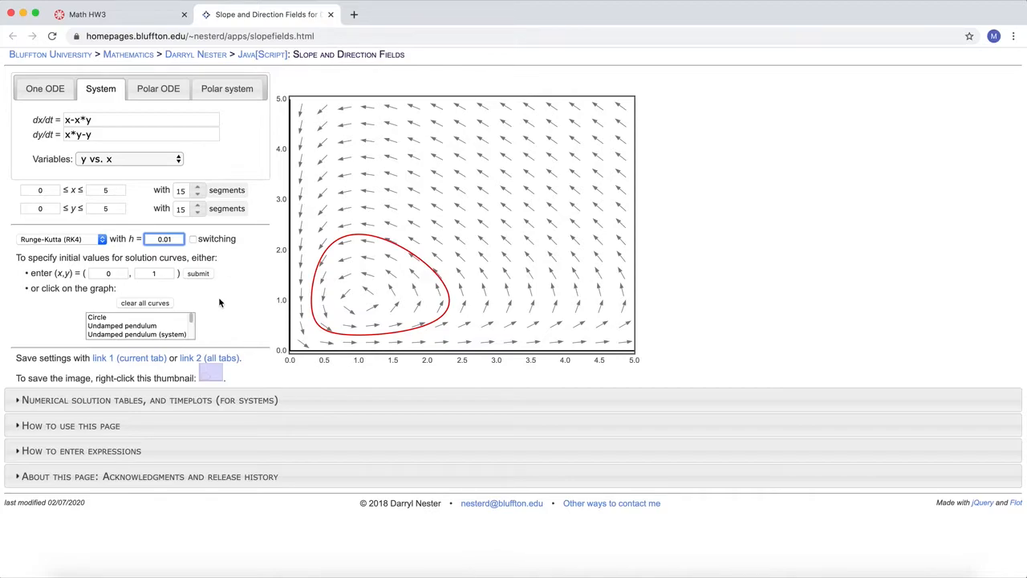
key("BackSpace")
left_click(153, 305)
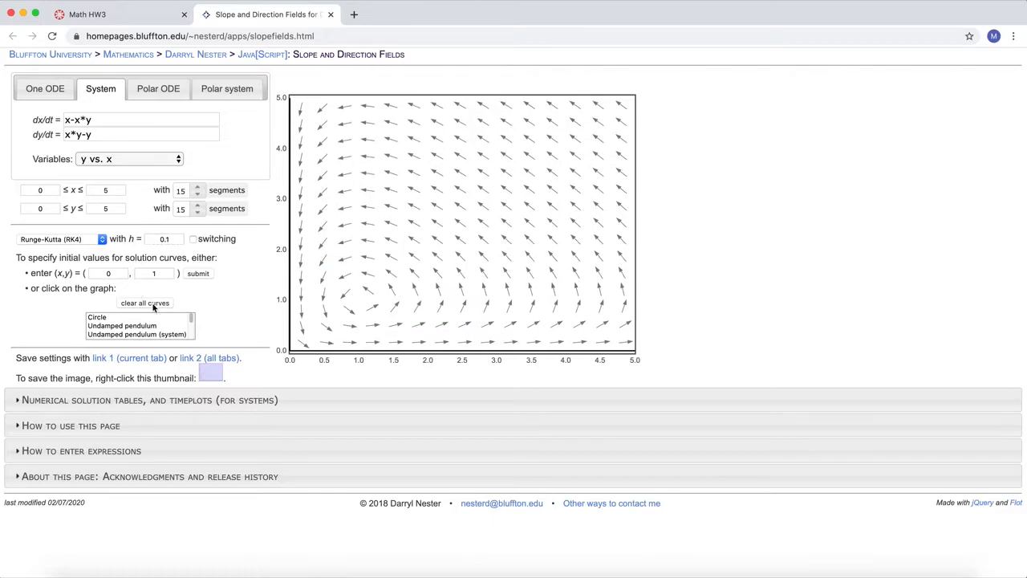
left_click(340, 331)
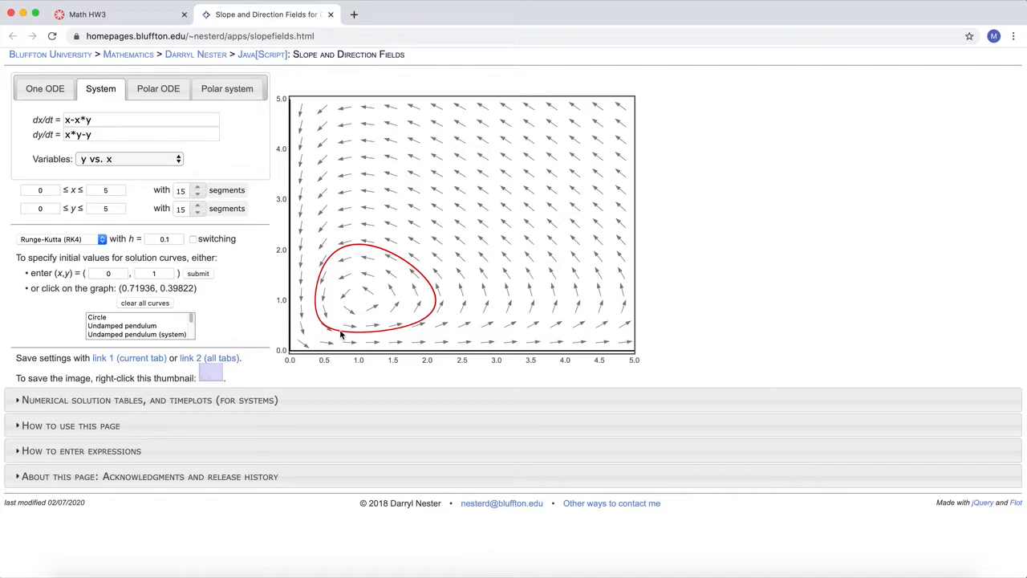
left_click(349, 314)
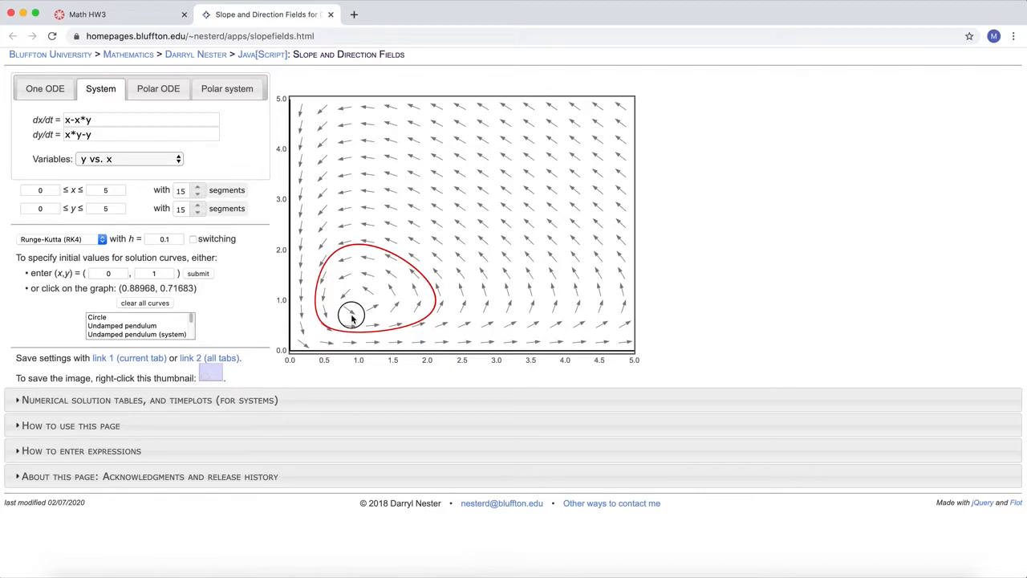
- Set step size h to 0.5 and clear all solution curves
left_click(179, 239)
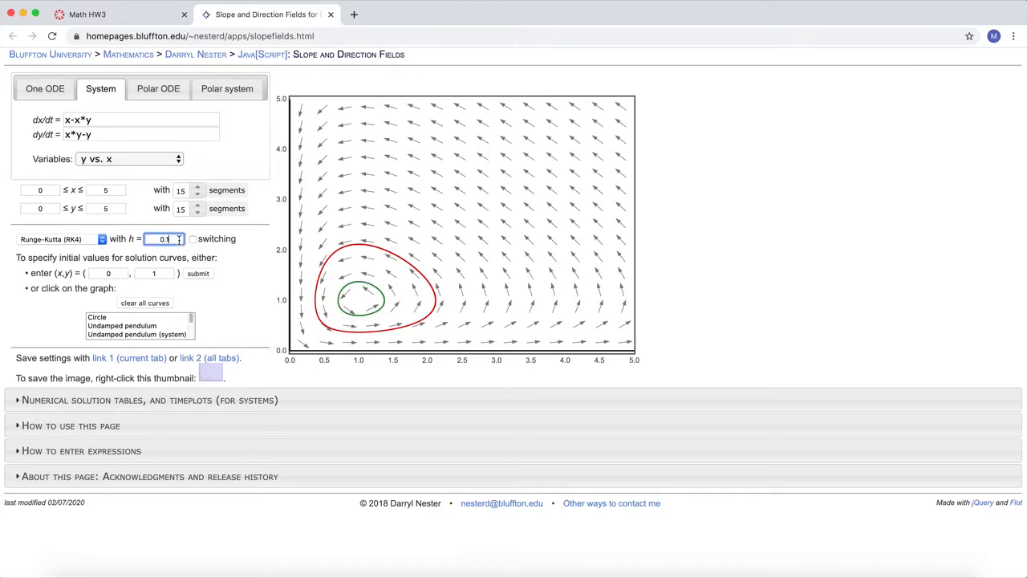
key("BackSpace")
key("BackSpace")
type(".5")
left_click(146, 303)
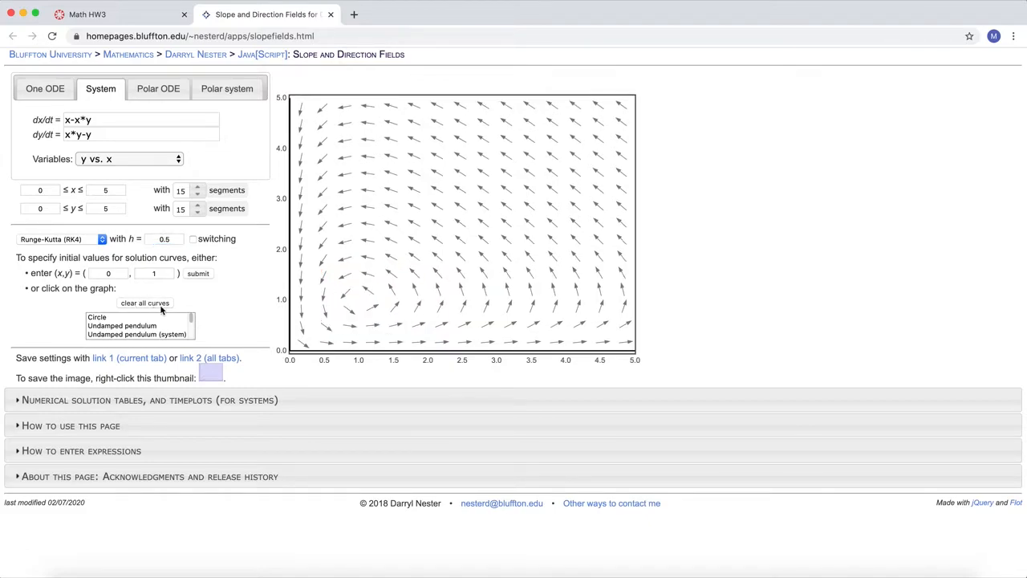
- Plot three solution curves starting from about (1.08, 0.40), (1.28, 1.0) and (2.55, 0.62)
left_click(365, 333)
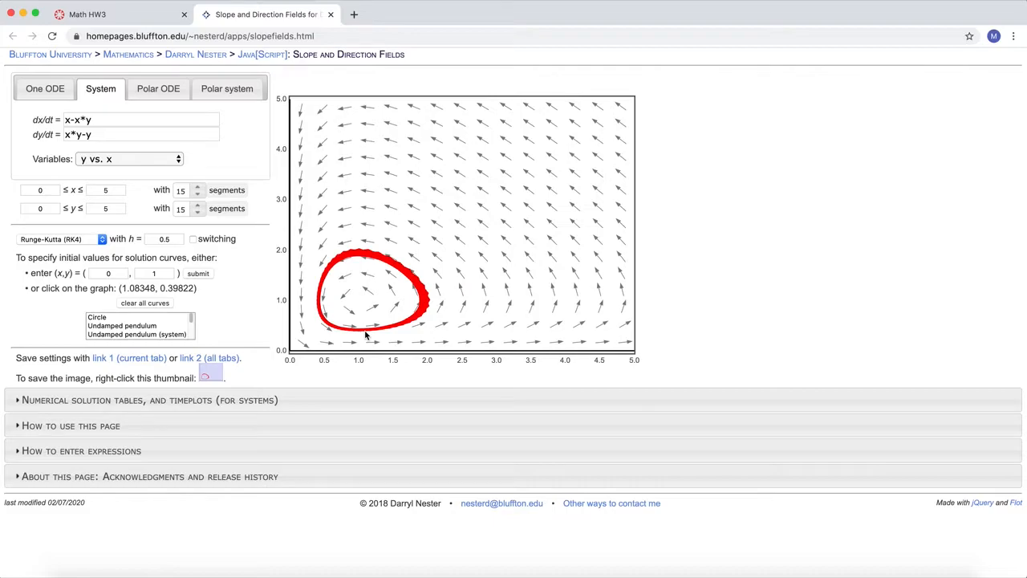
left_click(378, 300)
left_click(465, 319)
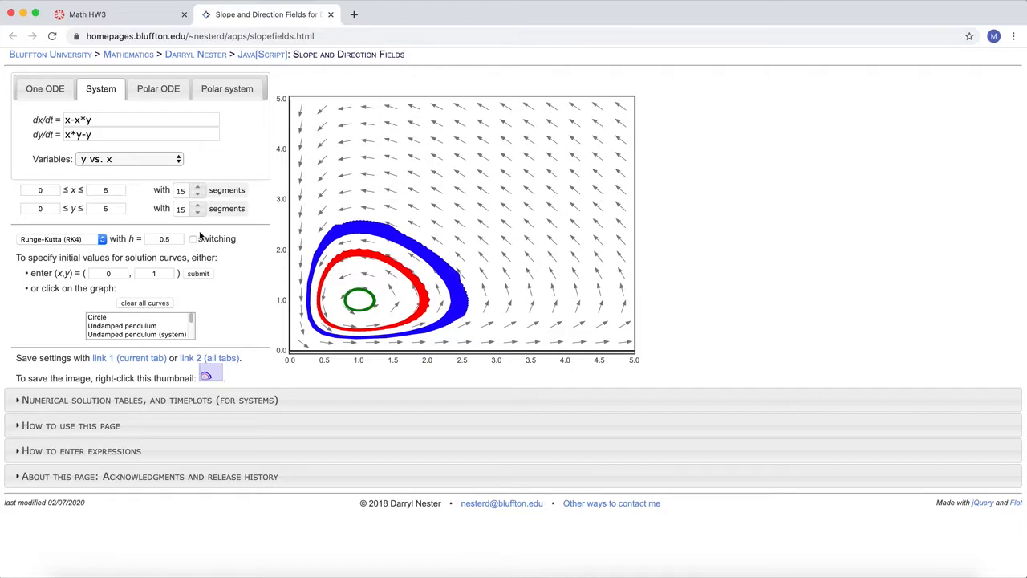
- Set step size h to 0.1 and replace all curves with one from about (1.23, 0.35)
left_click(174, 239)
key("BackSpace")
key("BackSpace")
key("BackSpace")
type("0.1")
left_click(165, 302)
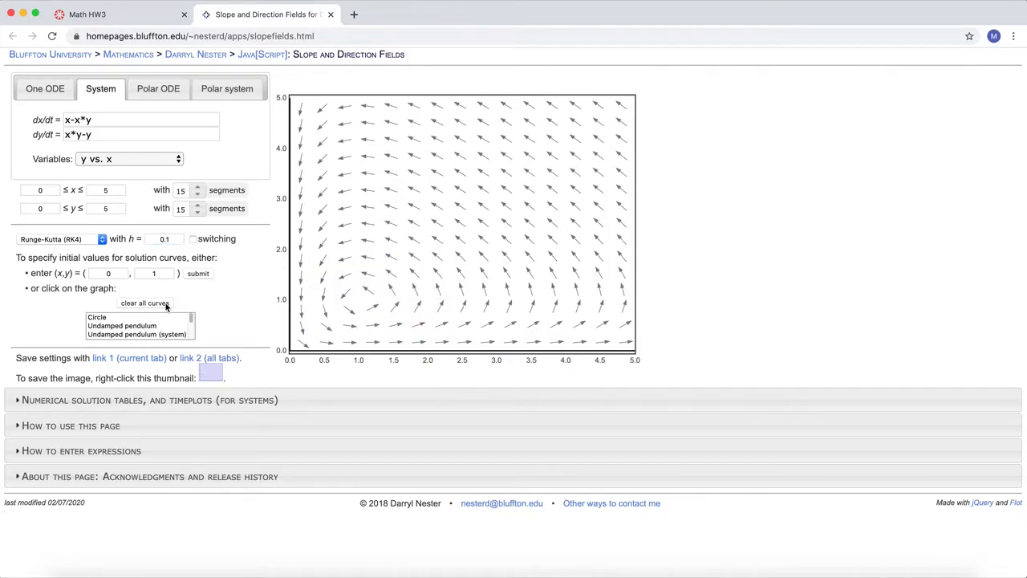
left_click(374, 337)
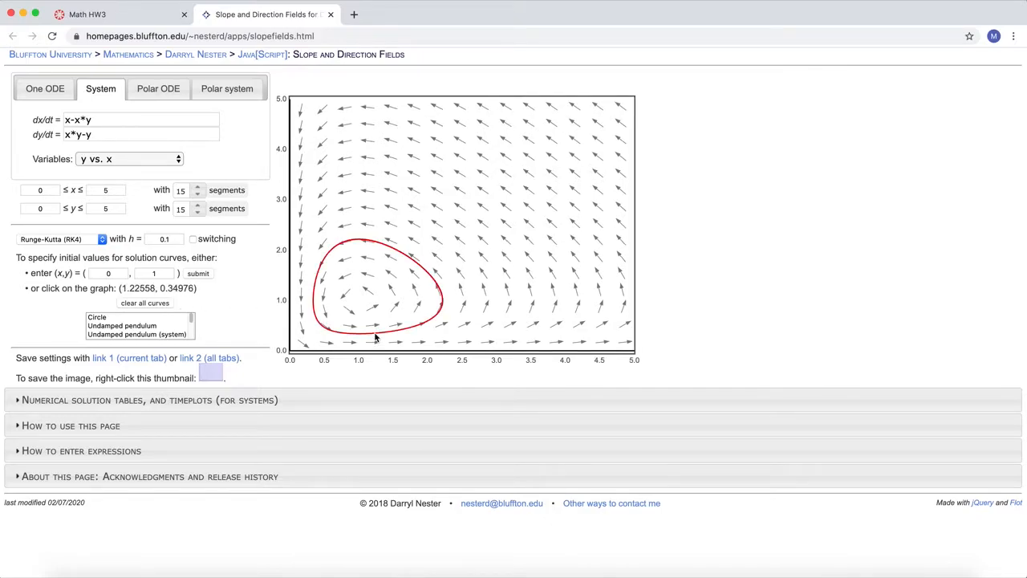
- Switch to the Euler method and replace the curve with one from about (1.17, 0.30)
left_click(101, 246)
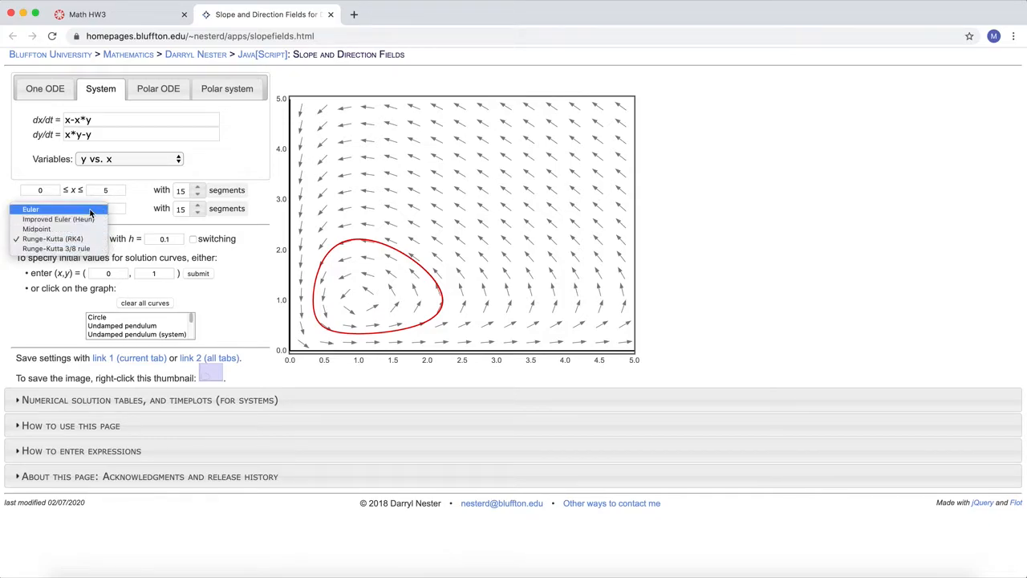
left_click(91, 211)
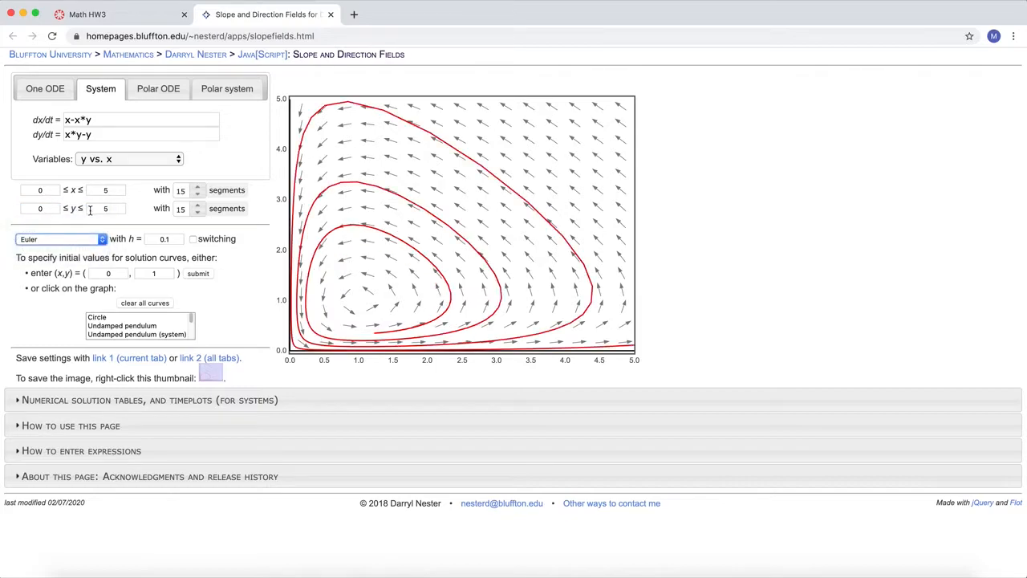
left_click(164, 306)
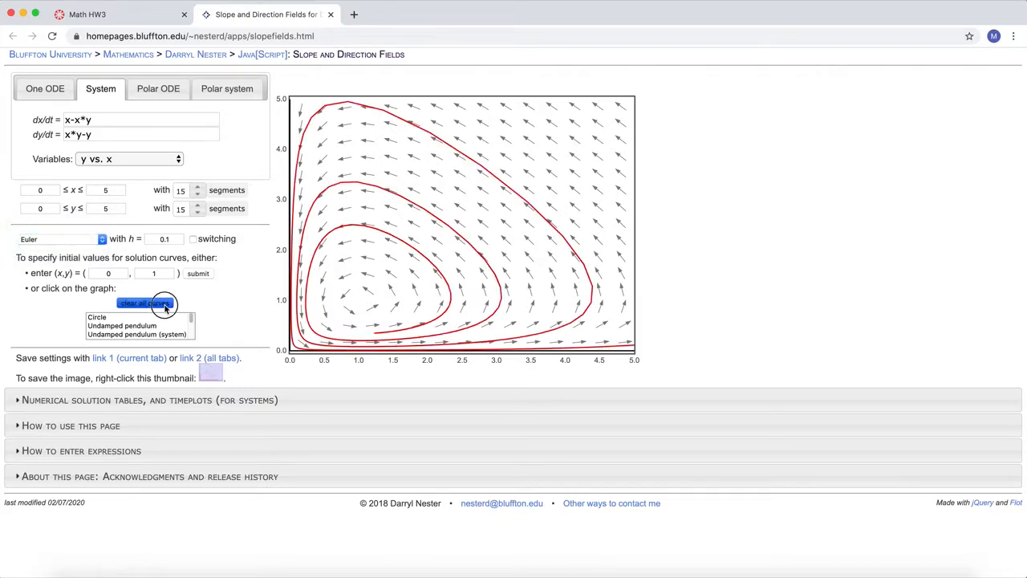
left_click(371, 340)
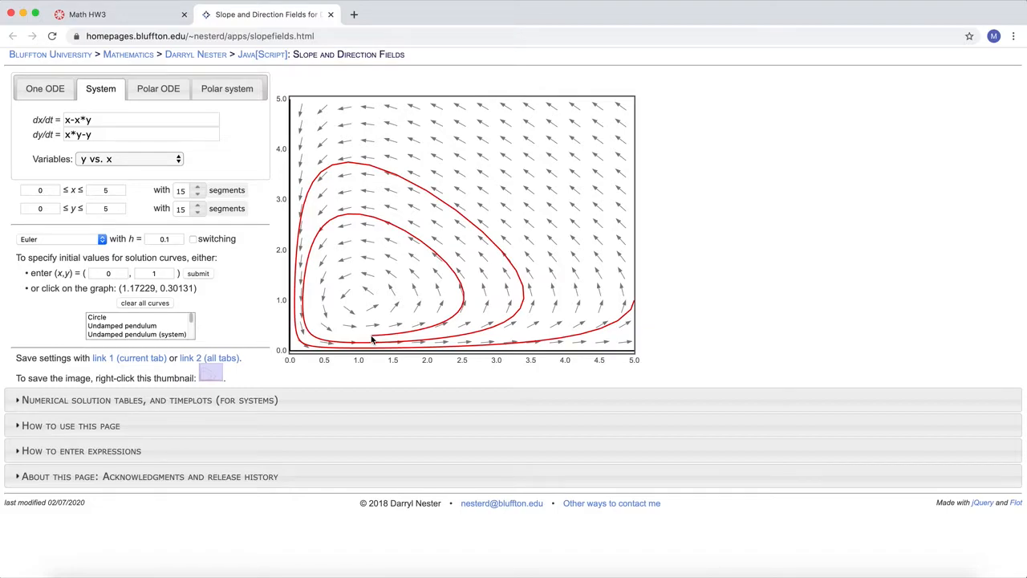
- Change the numerical method for the existing curve to Runge-Kutta (RK4)
left_click(101, 239)
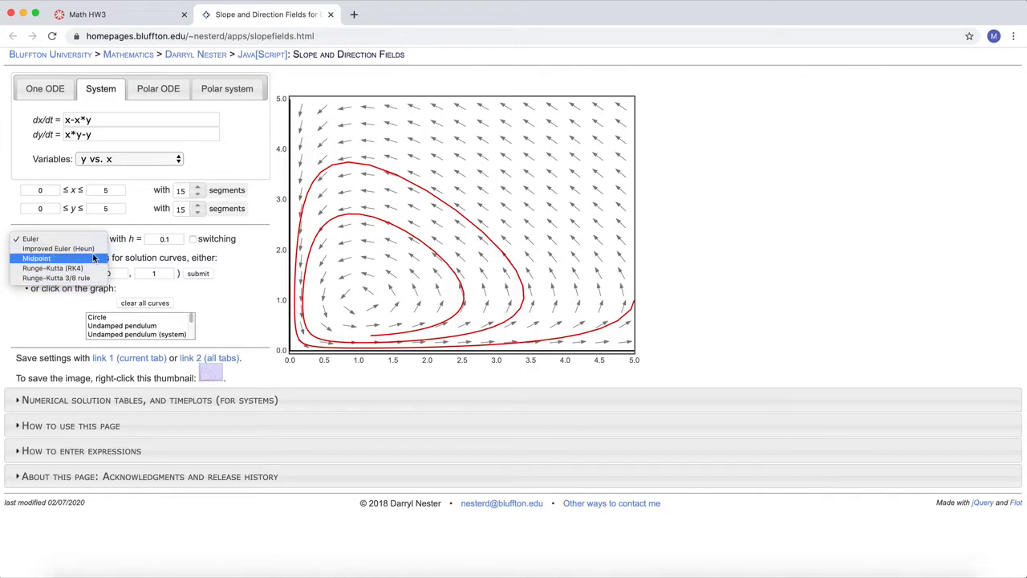
left_click(94, 269)
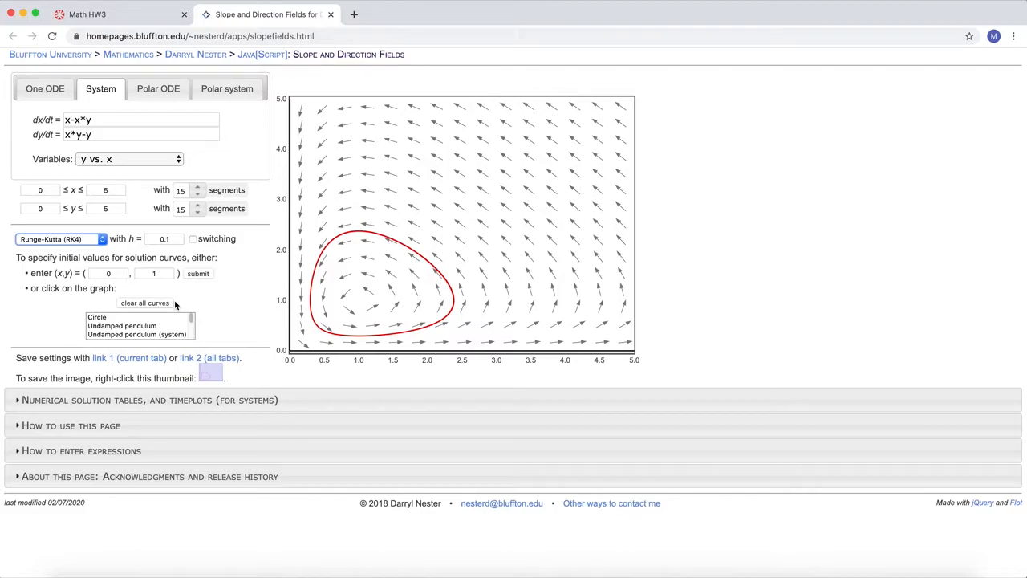
left_click(99, 239)
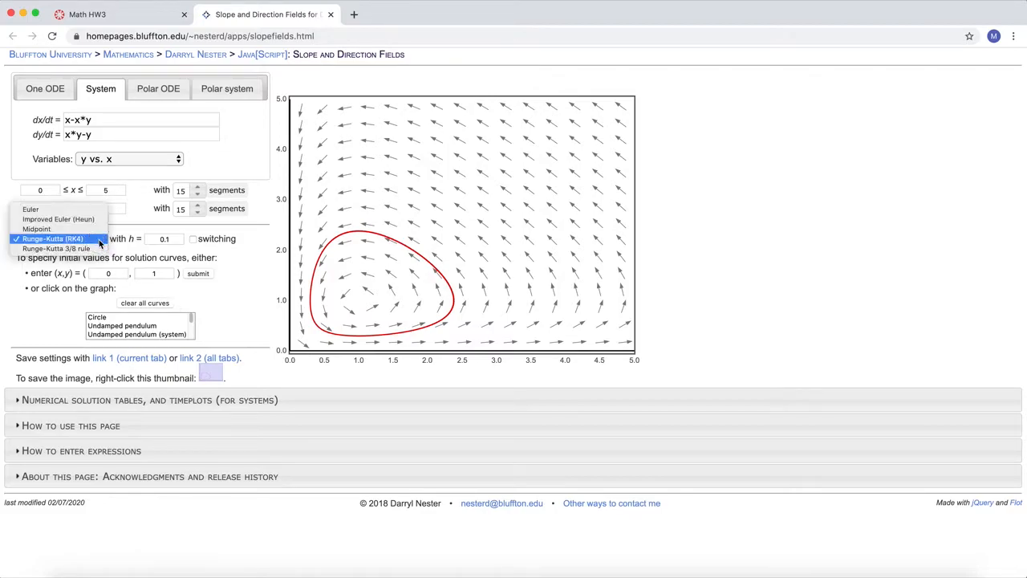
left_click(99, 239)
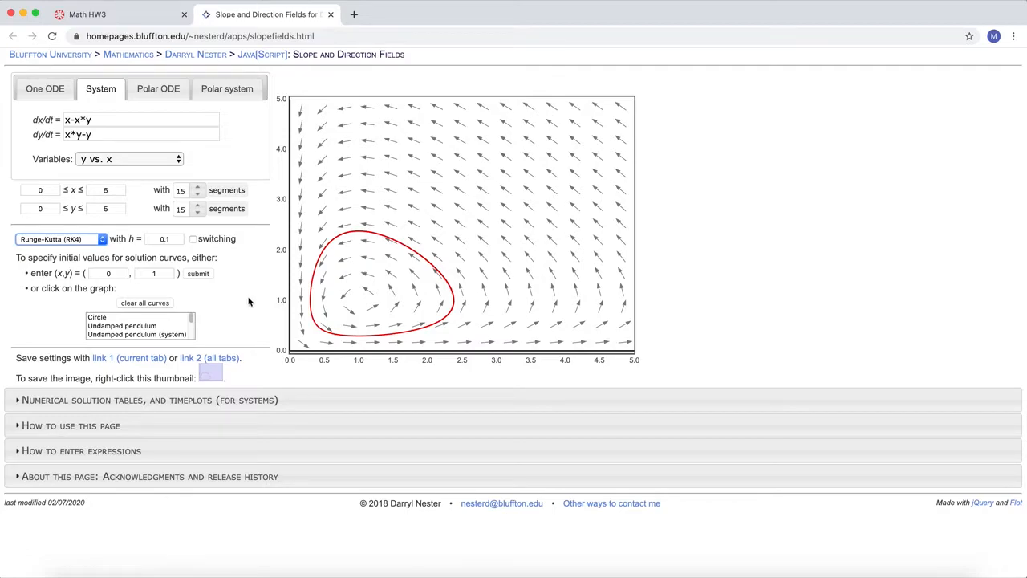
- Expand the numerical solution tables and timeplots section and view the x and y time plot
left_click(23, 406)
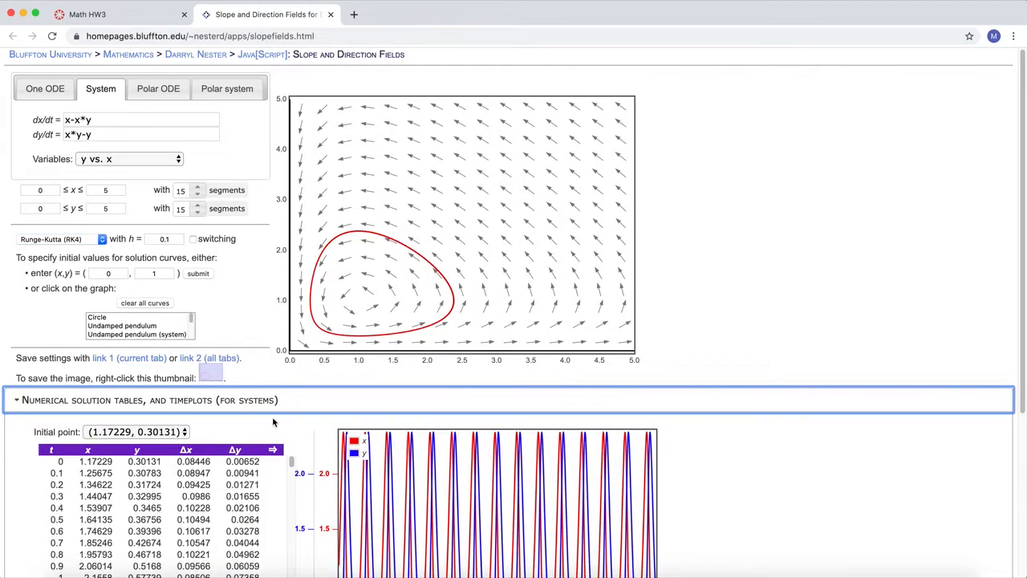
scroll(323, 422, "down", 2)
scroll(323, 423, "down", 3)
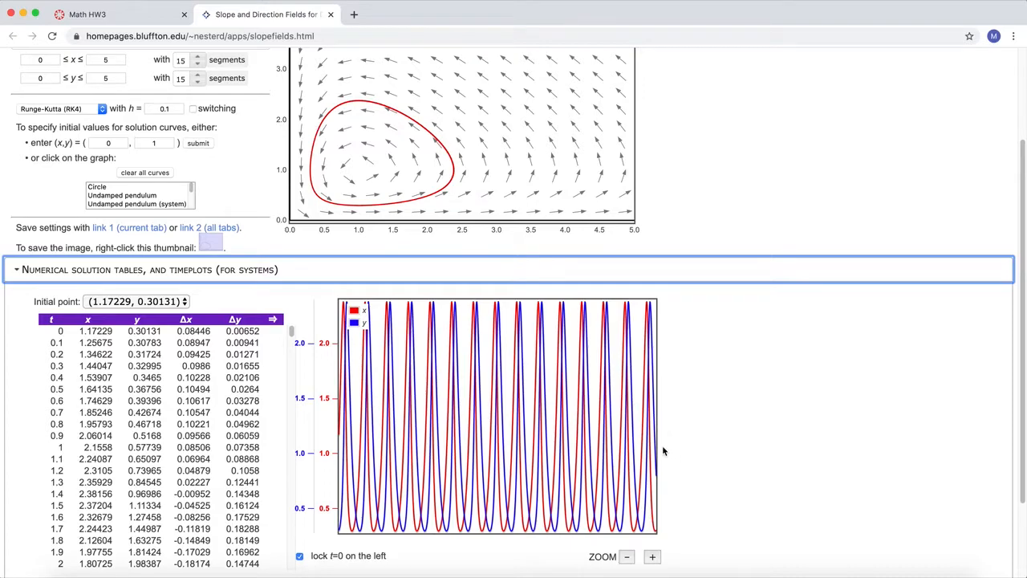
- Set step size h to 0.01 and replace the curve with one from about (0.88, 0.52)
left_click(165, 109)
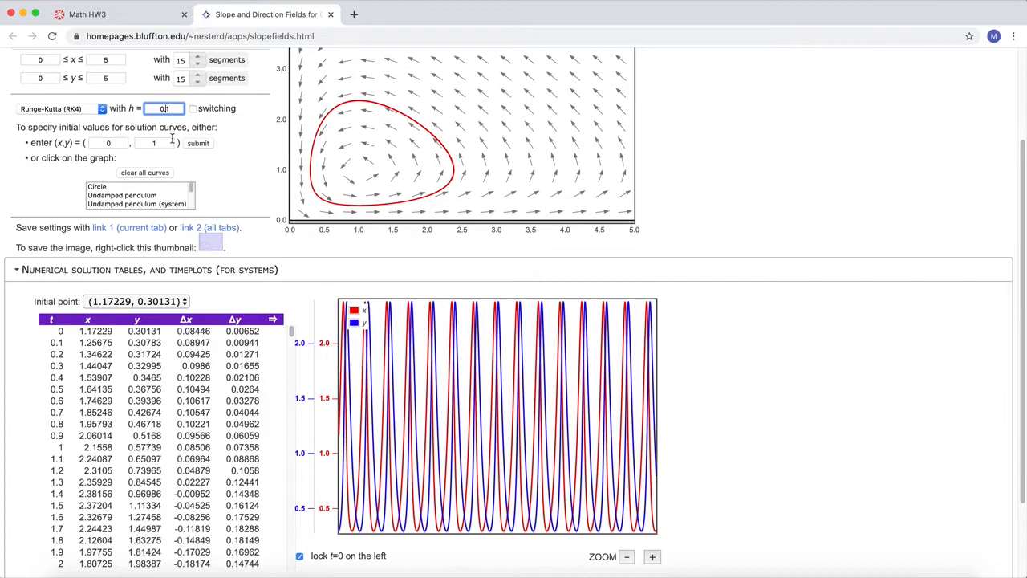
type("01")
left_click(161, 173)
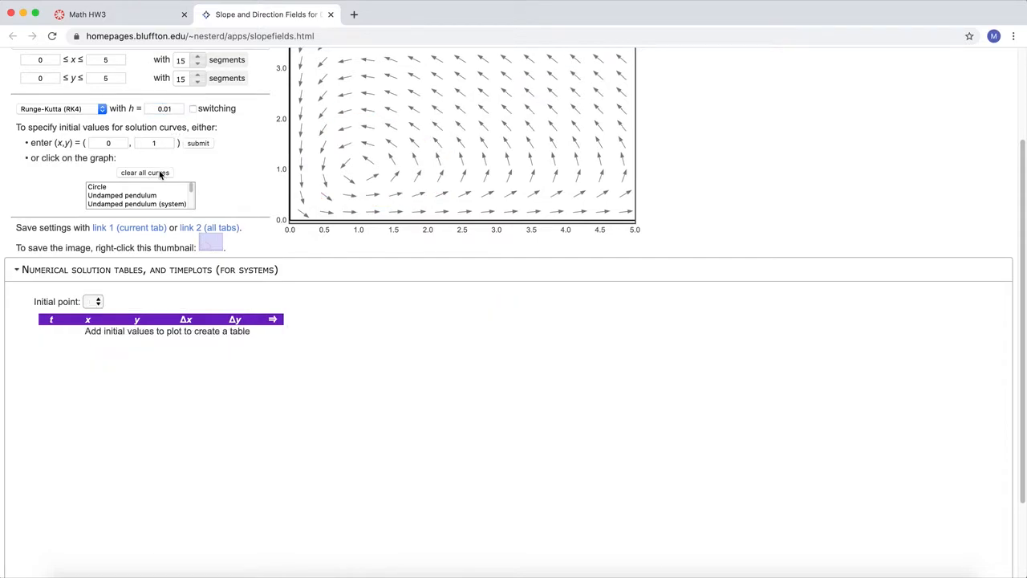
left_click(351, 194)
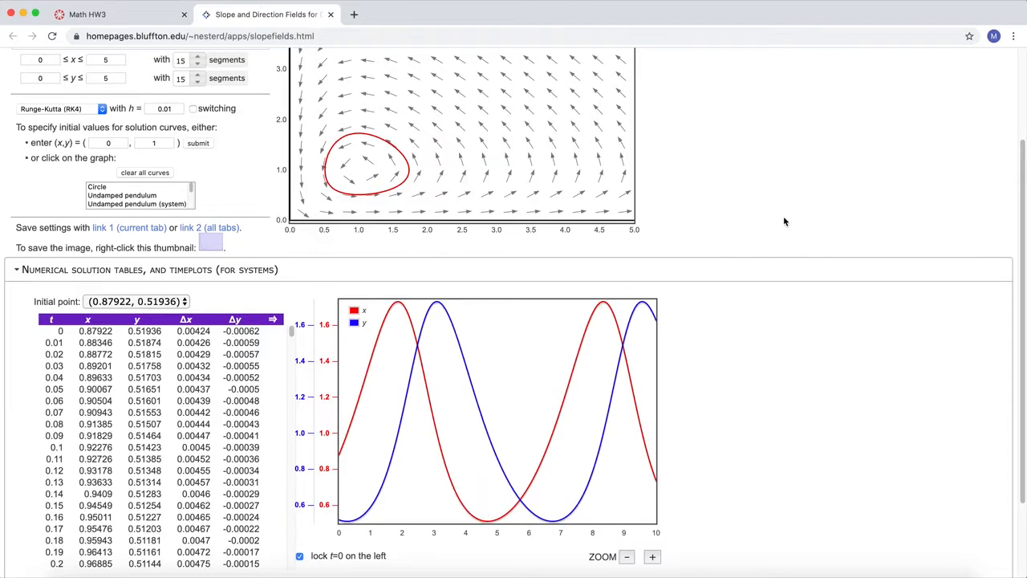
- Check the Math HW3 assignment page in the browser, and return to the slope field plotter
scroll(784, 219, "up", 2)
scroll(784, 222, "up", 2)
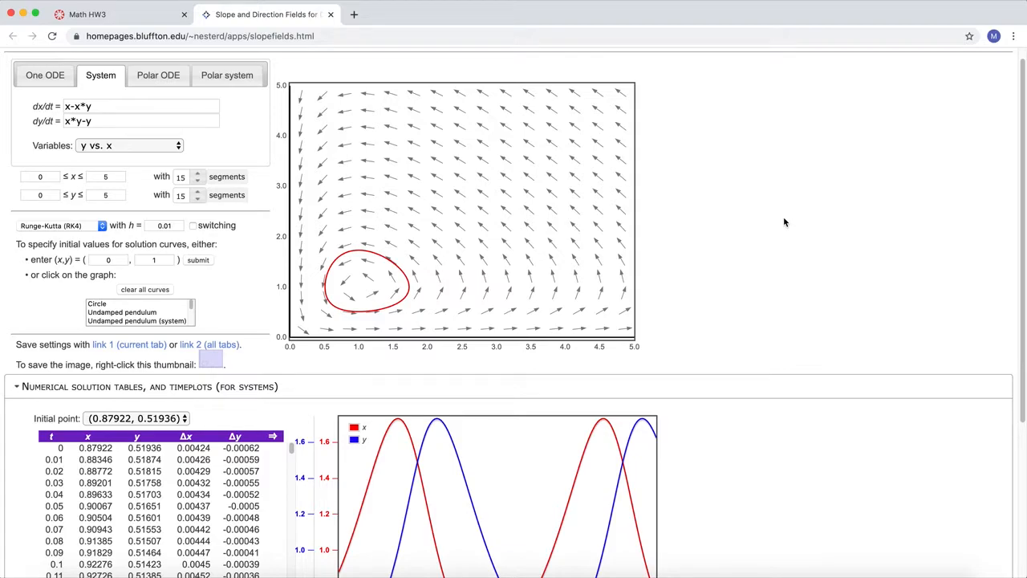
left_click(151, 14)
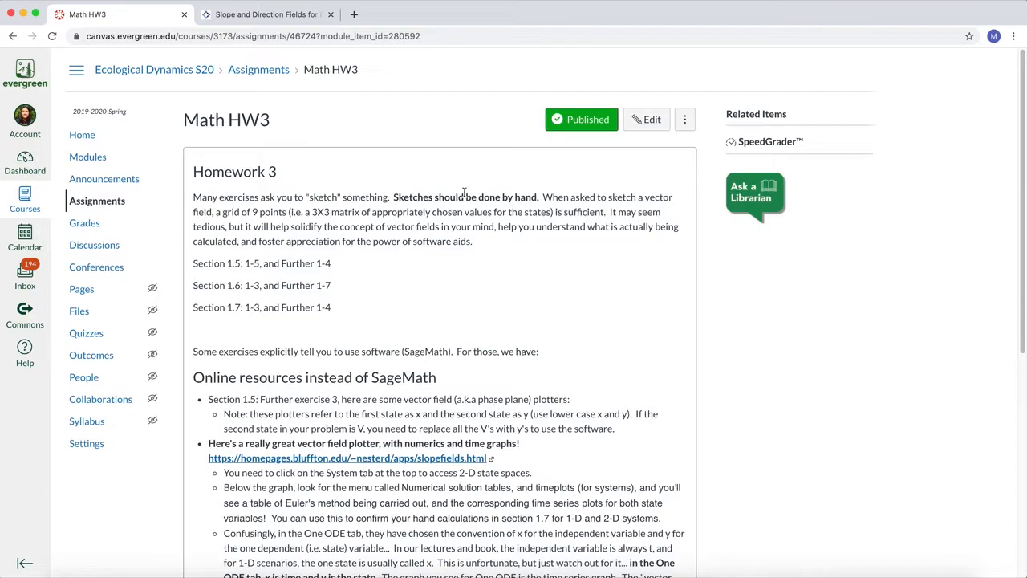
left_click(244, 18)
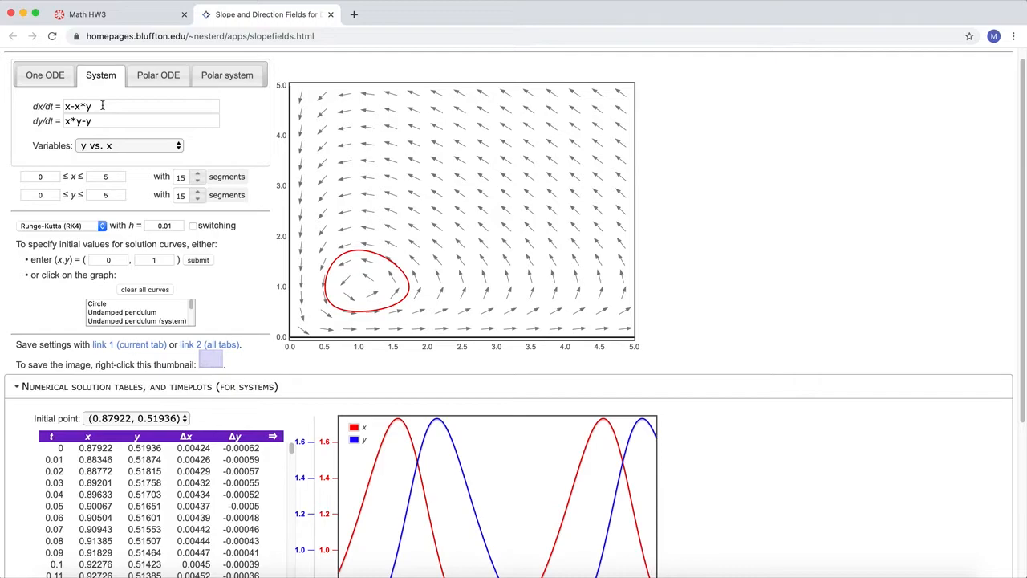
- Redefine the system as dx/dt = x*(1.05-0.1*x-0.025*y) and dy/dt = y*(1.1-0.05*y-0.2*x)
left_click_drag(102, 105, 51, 106)
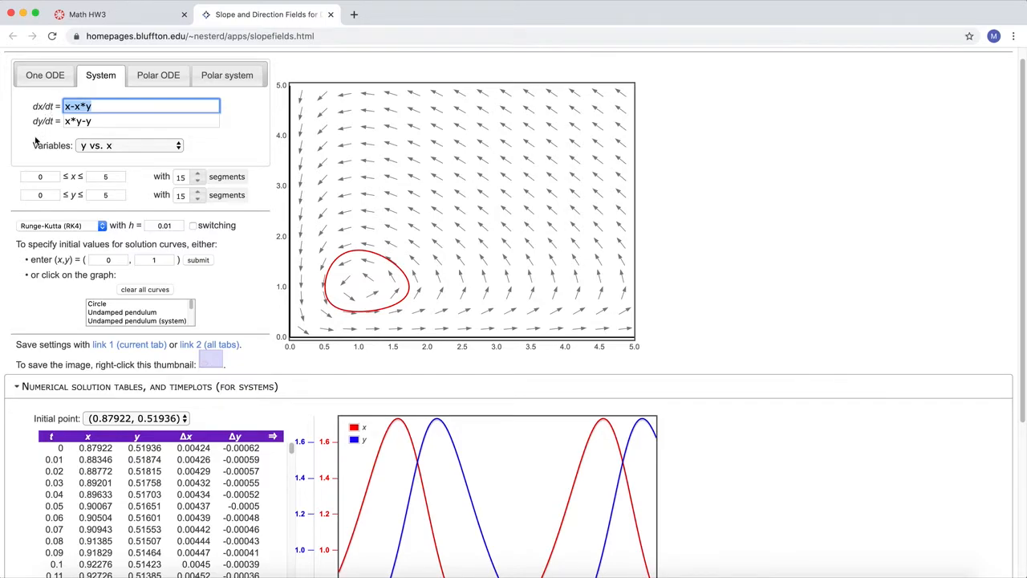
type("x*(1.05-0.1*x")
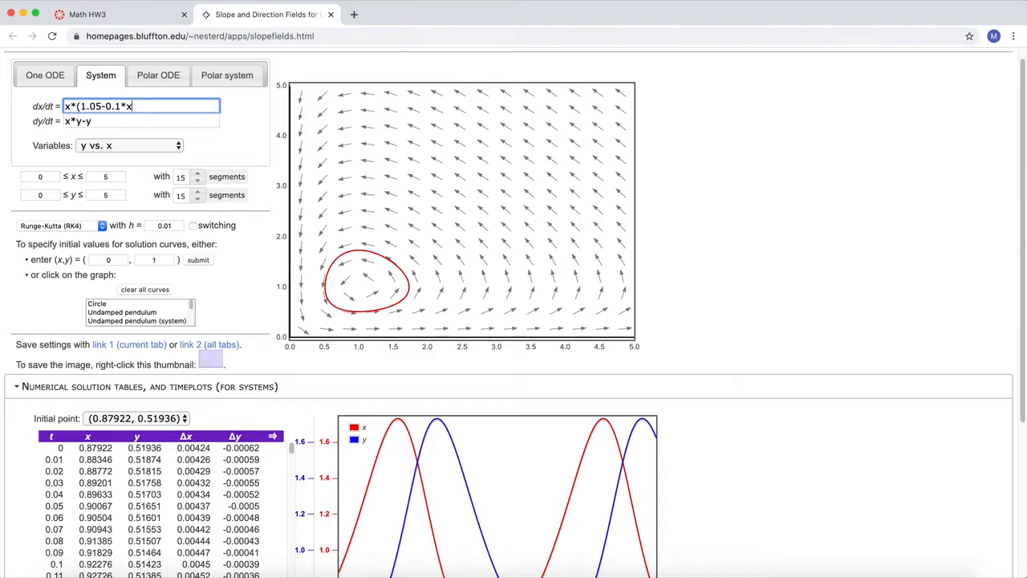
type("-0.025*y)")
left_click_drag(99, 120, 48, 143)
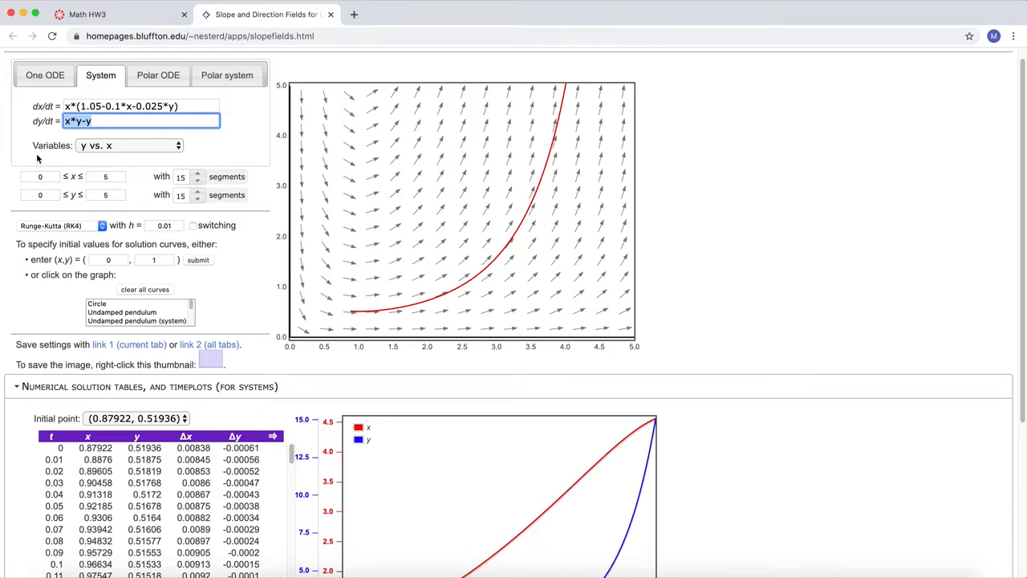
type("y*(1.1-0.05*y-0.2")
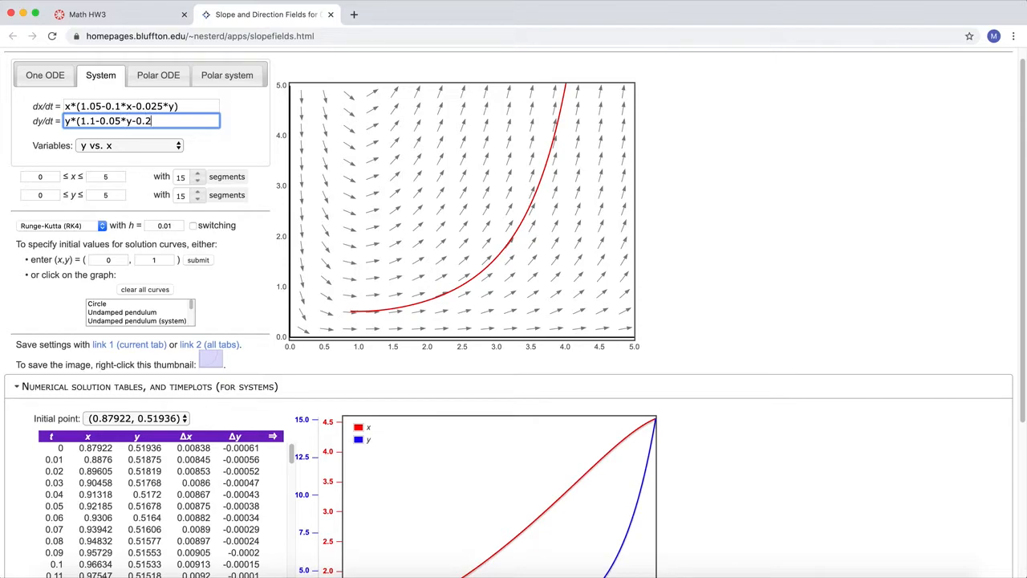
type("*x)")
- Clear the old curve and plot four solution curves from about (0.44, 0.91), (1.16, 0.72), (2.59, 2.17) and (3.01, 0.62)
left_click(164, 289)
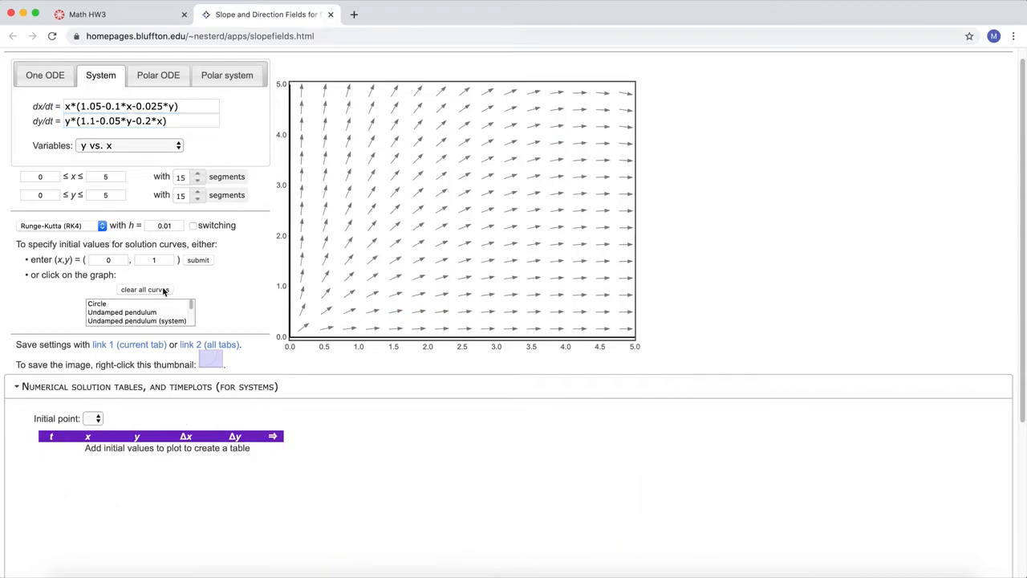
left_click(320, 292)
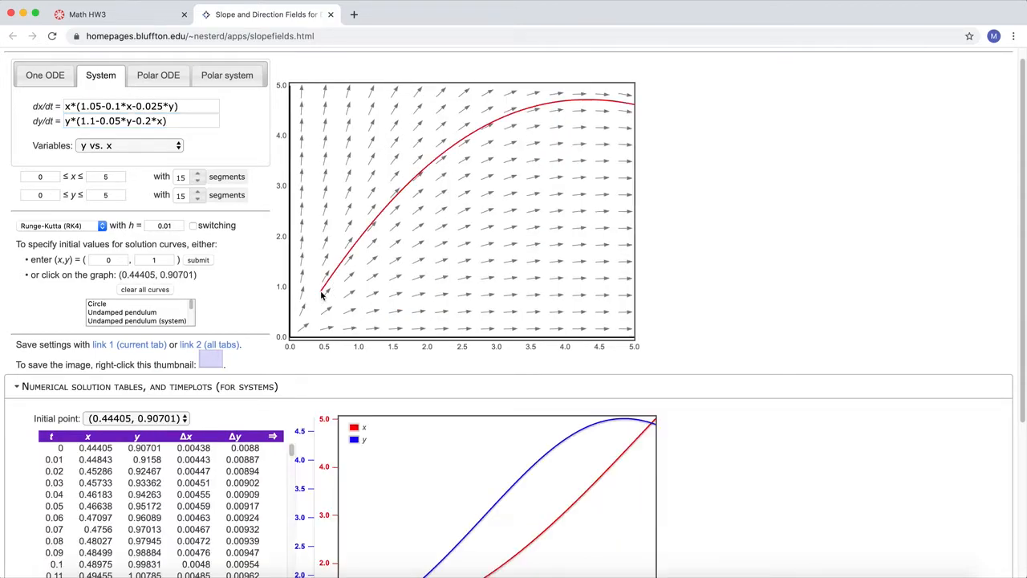
left_click(370, 302)
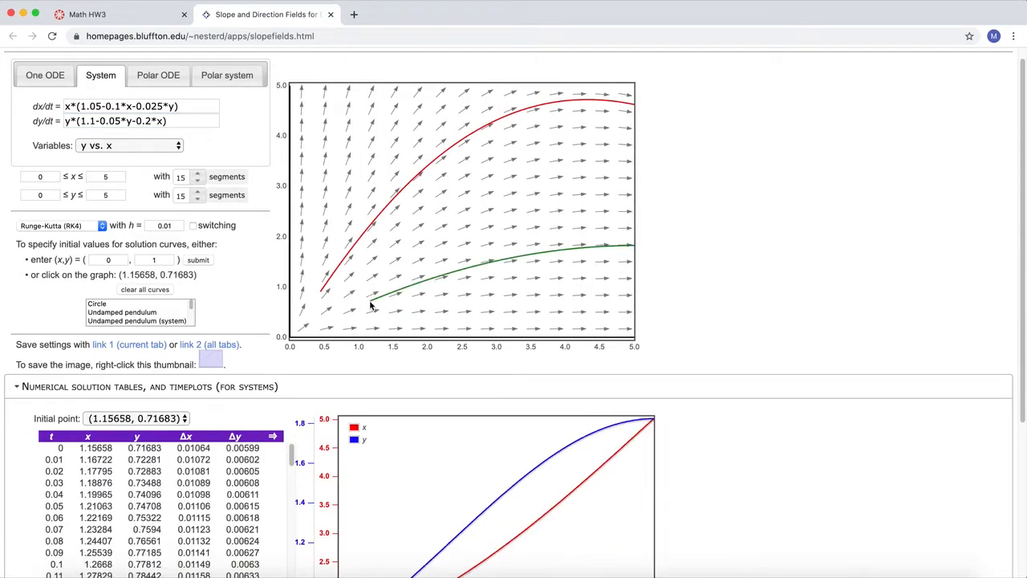
left_click(468, 228)
left_click(496, 310)
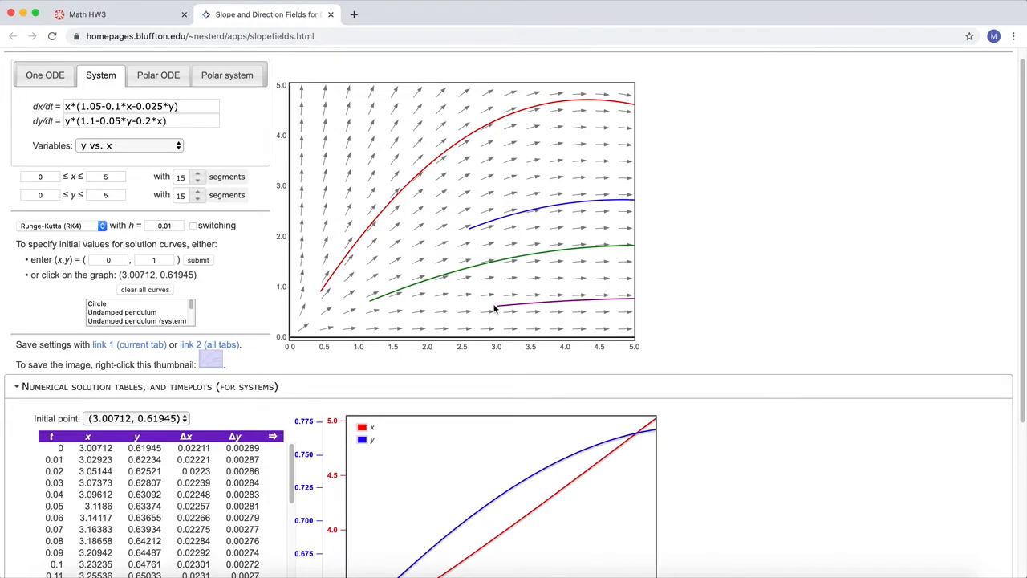
- Add a solution curve from about (0.37, 0.47) and view its numerical table and time plot
scroll(421, 243, "down", 1)
scroll(421, 243, "down", 2)
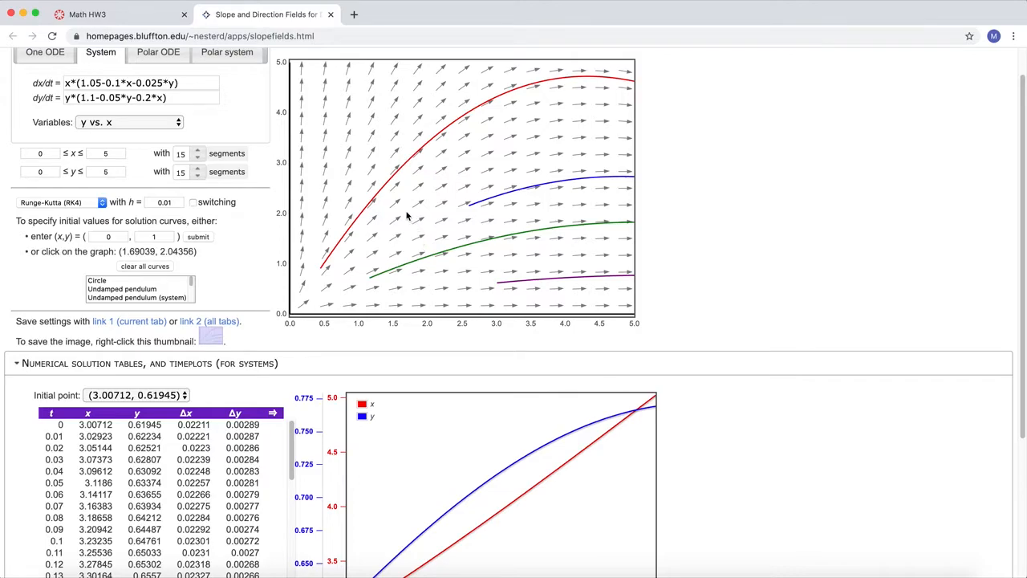
left_click(317, 294)
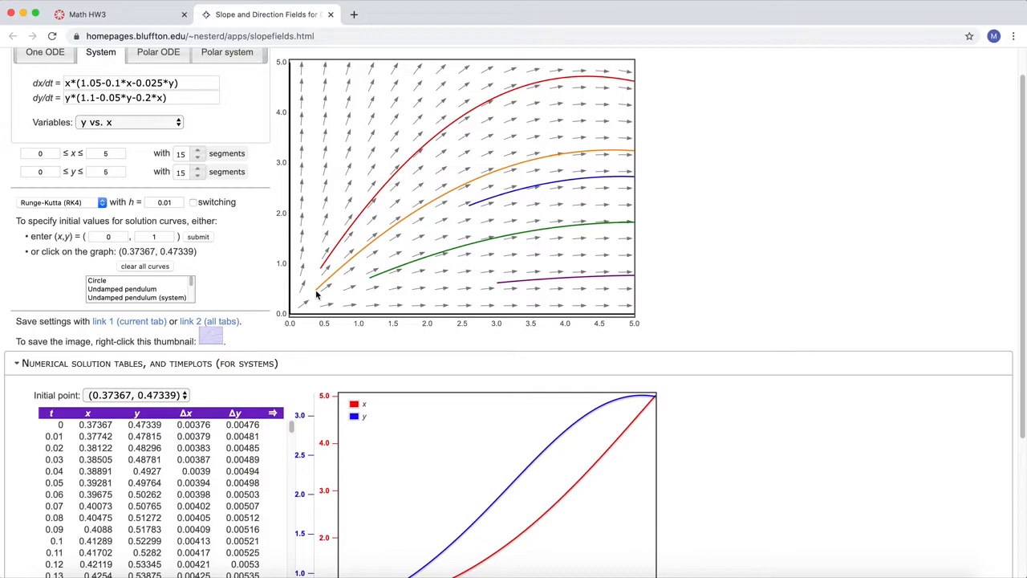
scroll(371, 460, "down", 2)
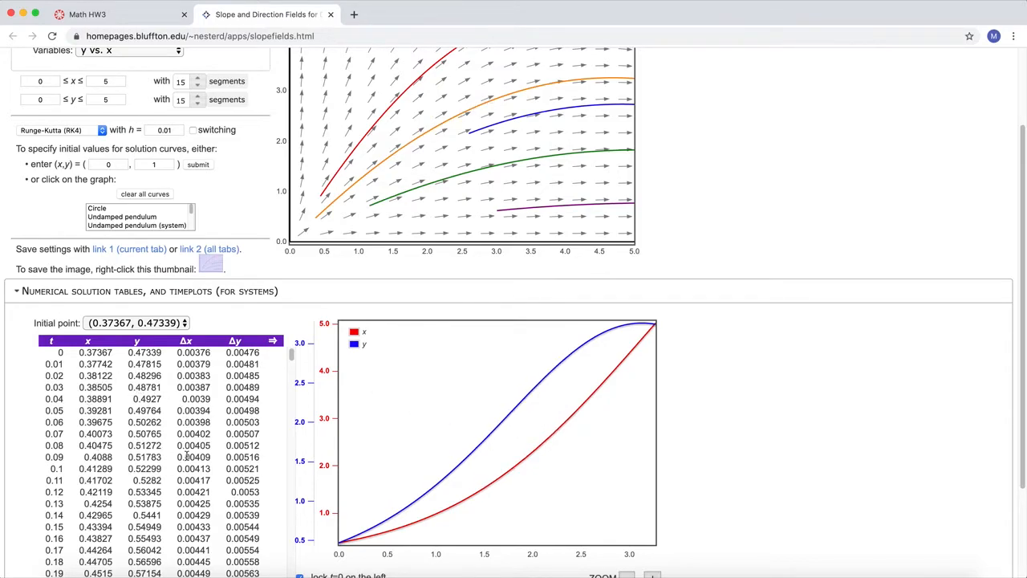
- Reduce the number of vector field segments along x to 5
scroll(186, 455, "up", 3)
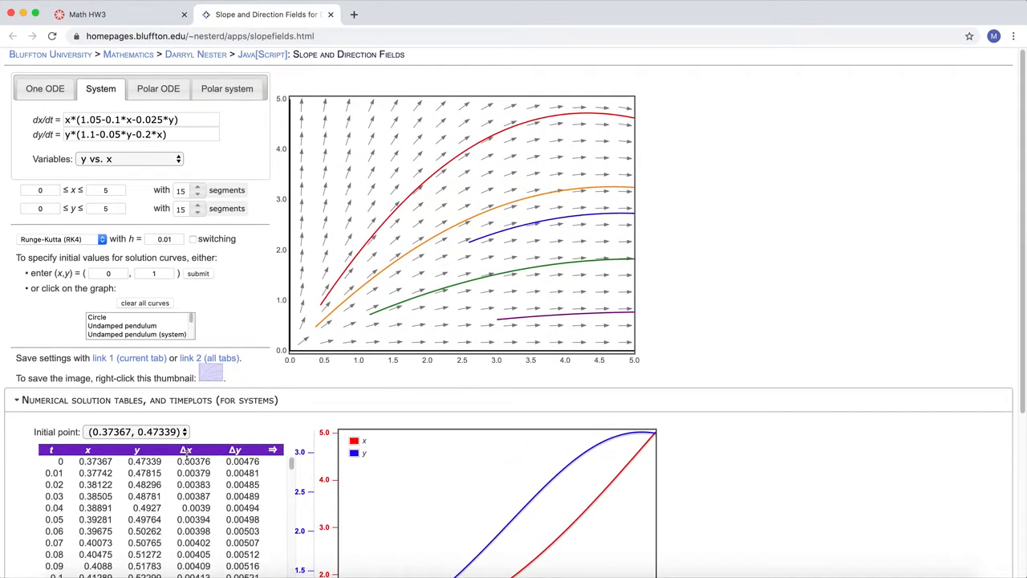
left_click(200, 193)
left_click(200, 196)
double_click(200, 195)
left_click(200, 196)
left_click(199, 196)
left_click(200, 196)
left_click(200, 196)
left_click(200, 195)
left_click(200, 196)
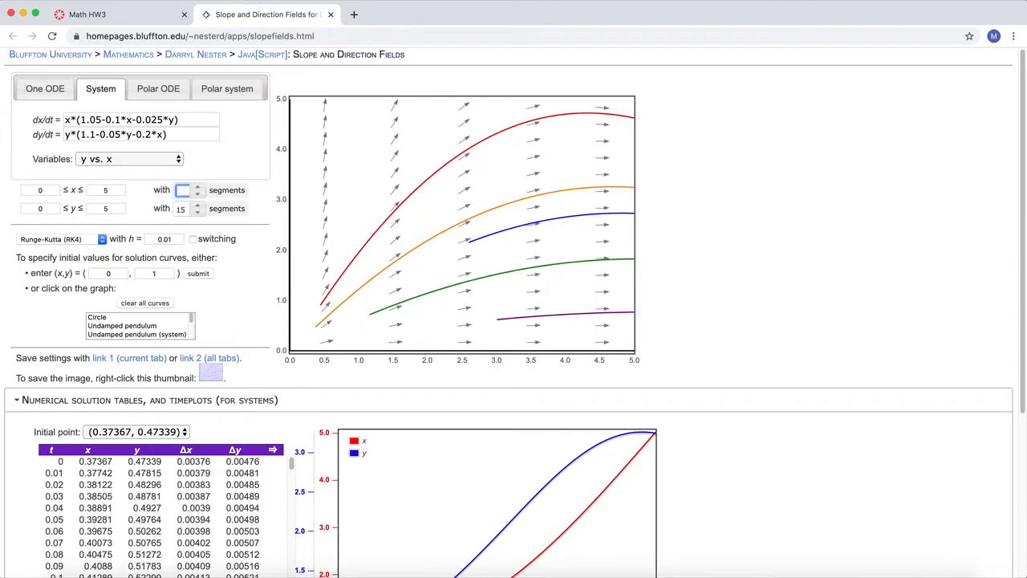
- Set the number of segments along y to 5 and clear all solution curves
double_click(185, 209)
key("BackSpace")
type("5")
left_click(149, 303)
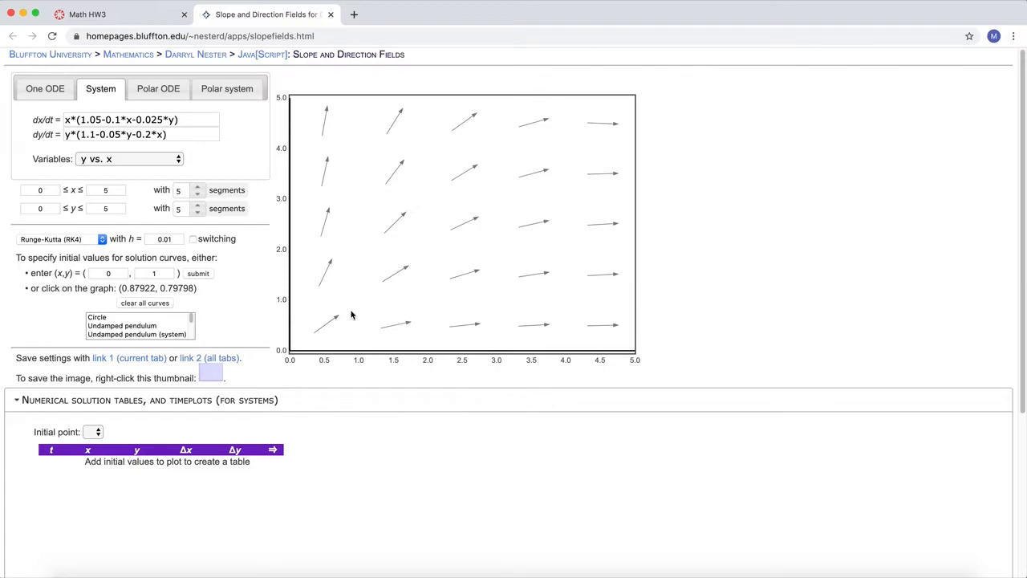
- Switch to a single differential equation and set its variables to dx/dt
left_click(61, 94)
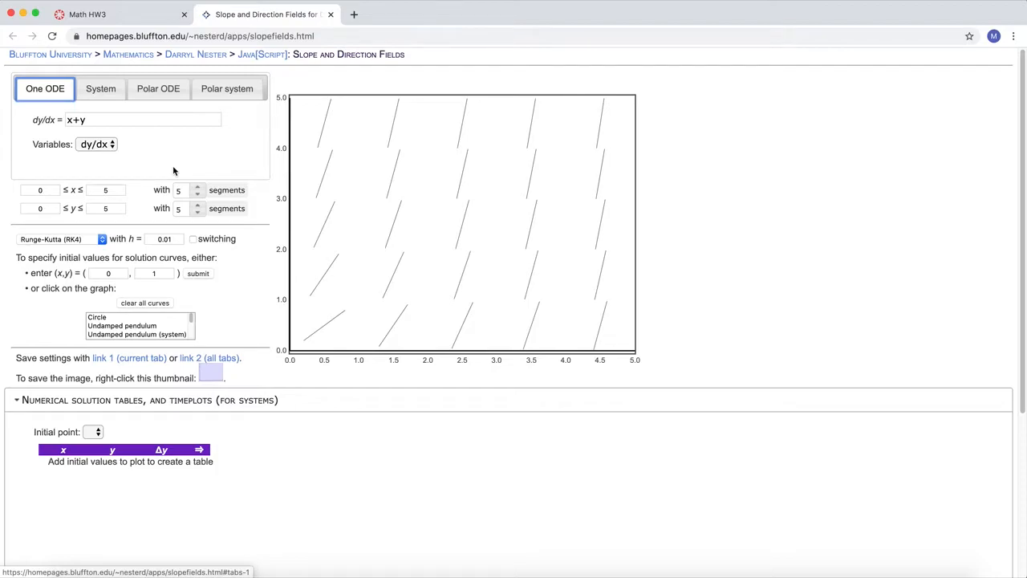
left_click(98, 91)
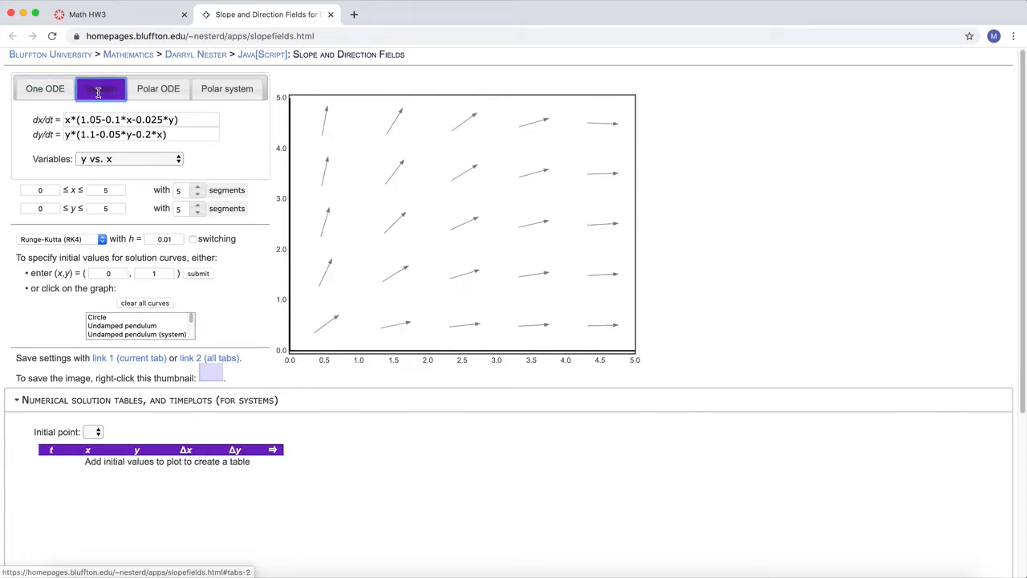
left_click(57, 90)
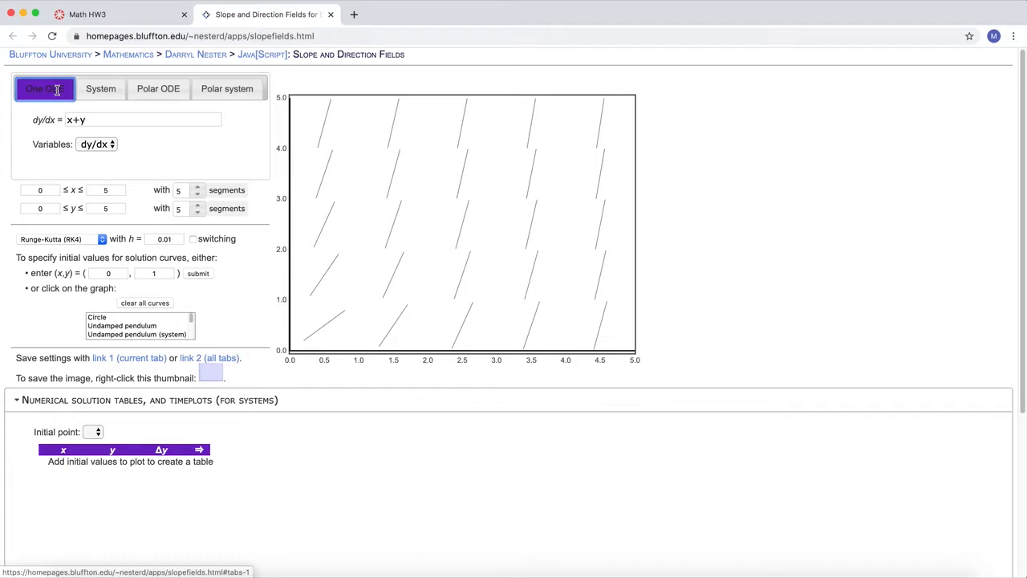
left_click(57, 90)
left_click(93, 120)
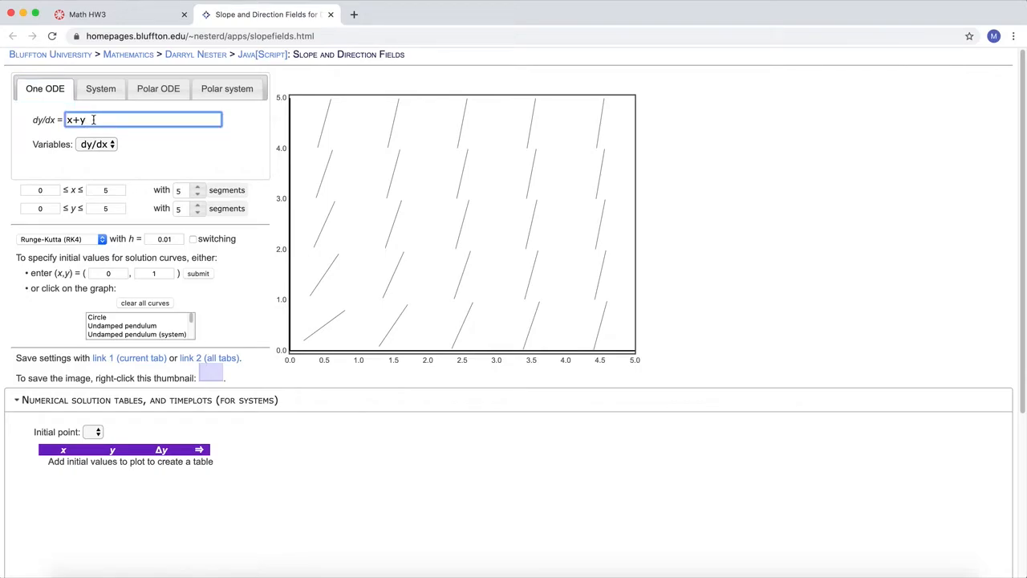
left_click(111, 145)
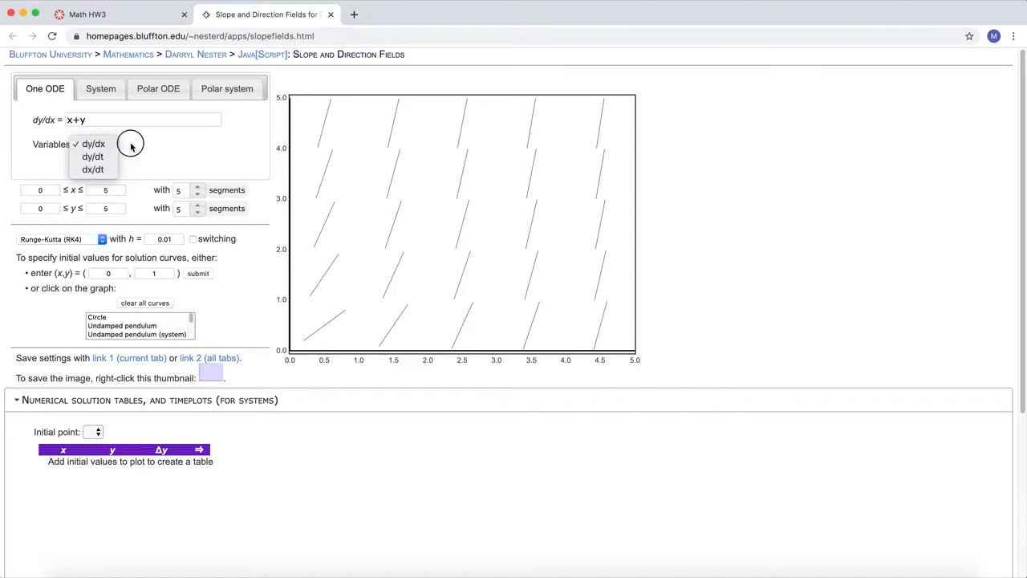
left_click(131, 146)
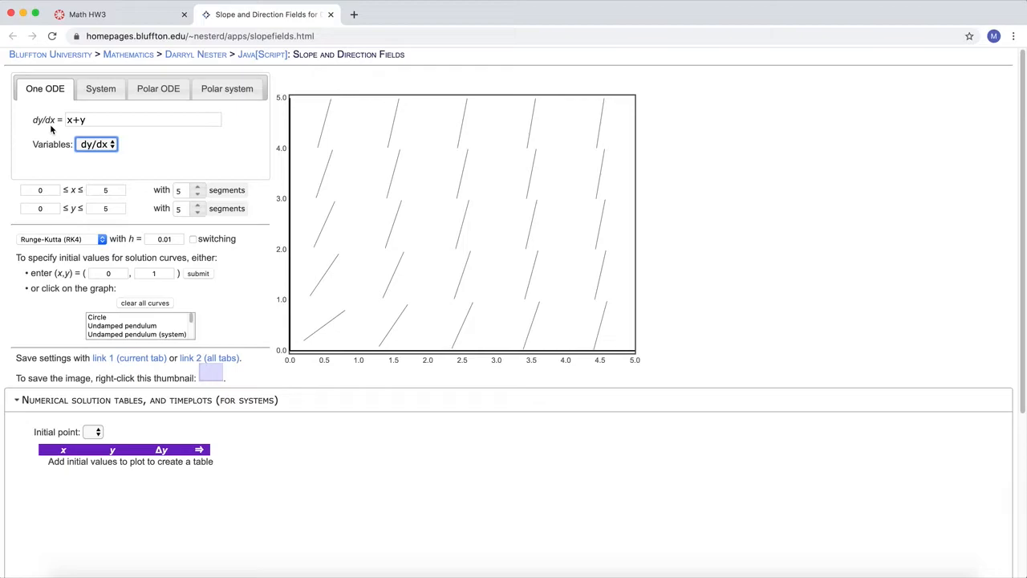
left_click(106, 145)
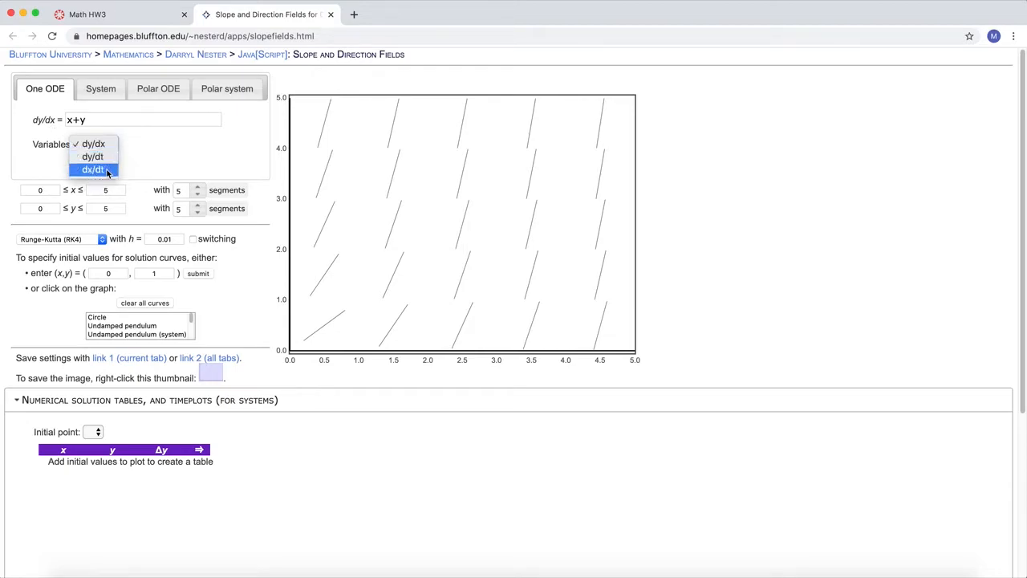
left_click(93, 169)
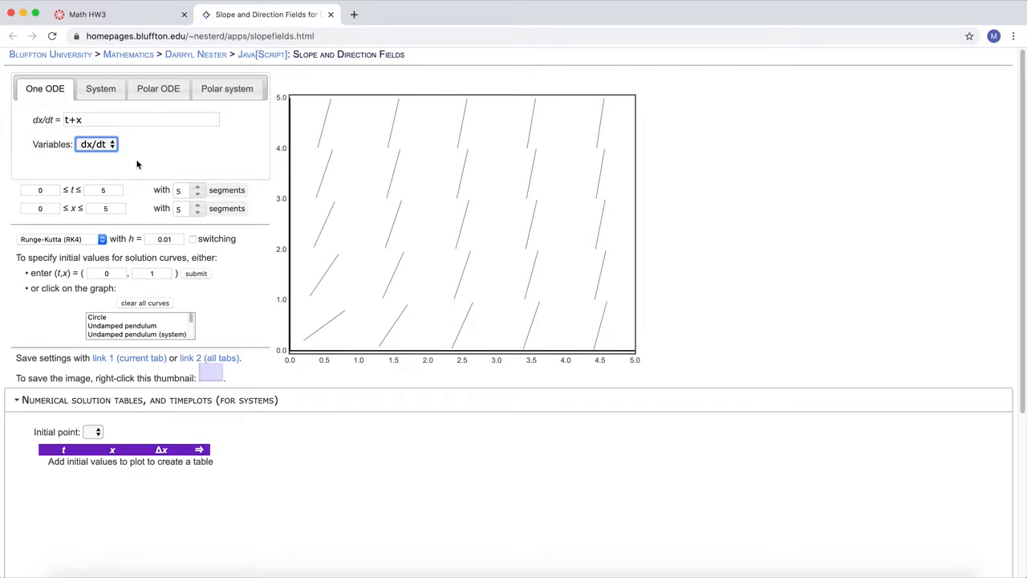
- Enter 0.1*x(1-x/100)-0.2*x as the equation for dx/dt and plot a solution curve from about (0.41, 3.23)
left_click(88, 119)
key("BackSpace")
key("BackSpace")
key("BackSpace")
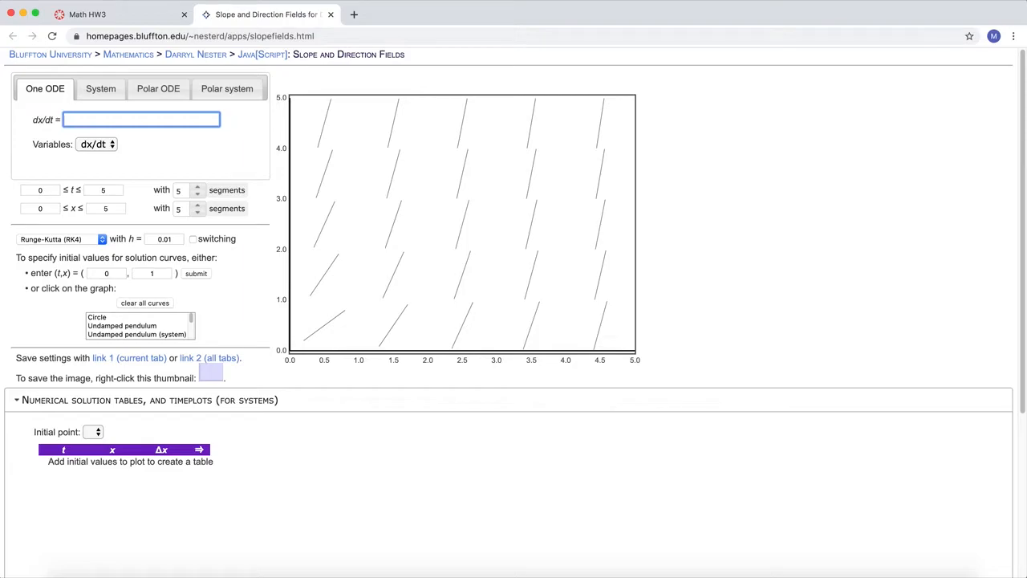
type("0.1*x(1-")
type("x/100)-0.2*x")
left_click(159, 303)
left_click(318, 186)
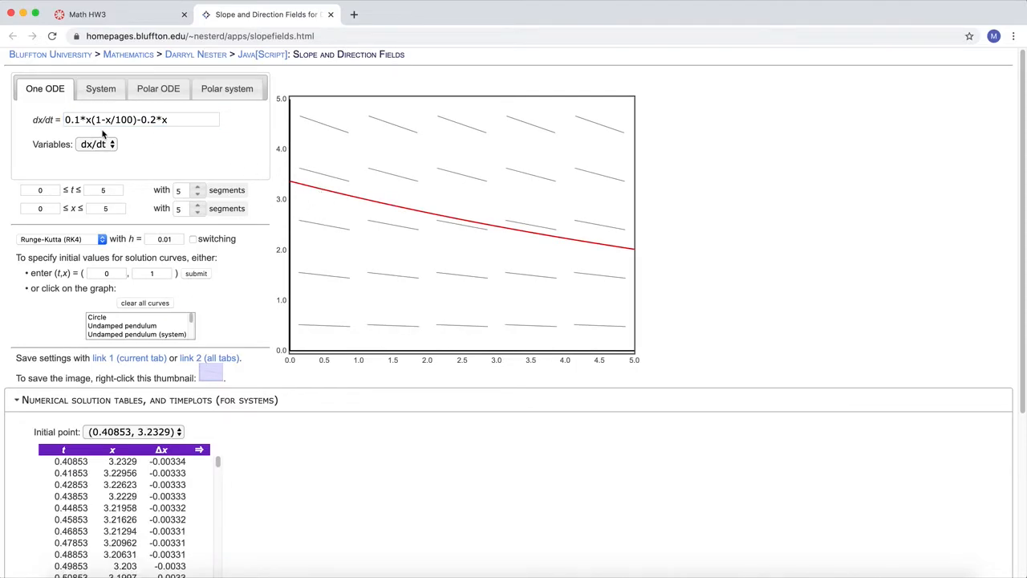
- Correct the dx/dt equation to 0.1*x*(1-x/100)-0.2*x and clear all solution curves
left_click(91, 120)
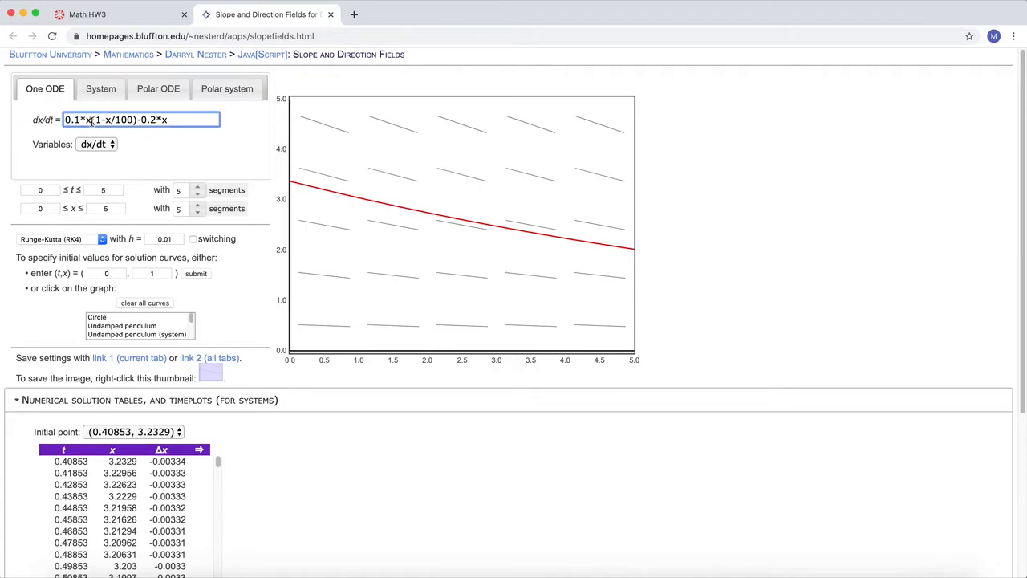
type("*")
left_click(145, 302)
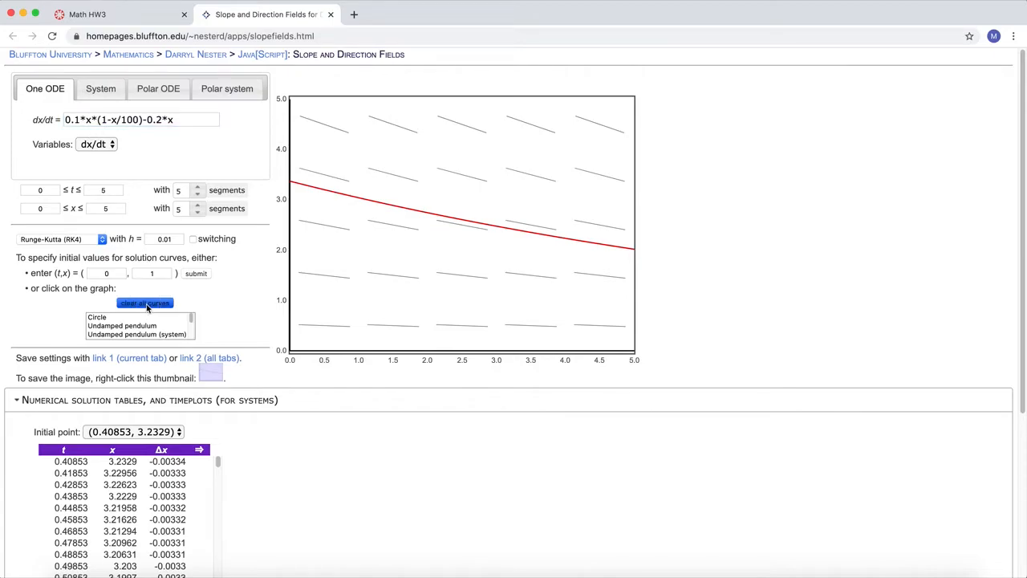
- Plot four solution curves from about (0.2, 3.0), (0.49, 2.19), (0.49, 1.81) and (0.46, 1.26)
left_click(306, 201)
left_click(325, 244)
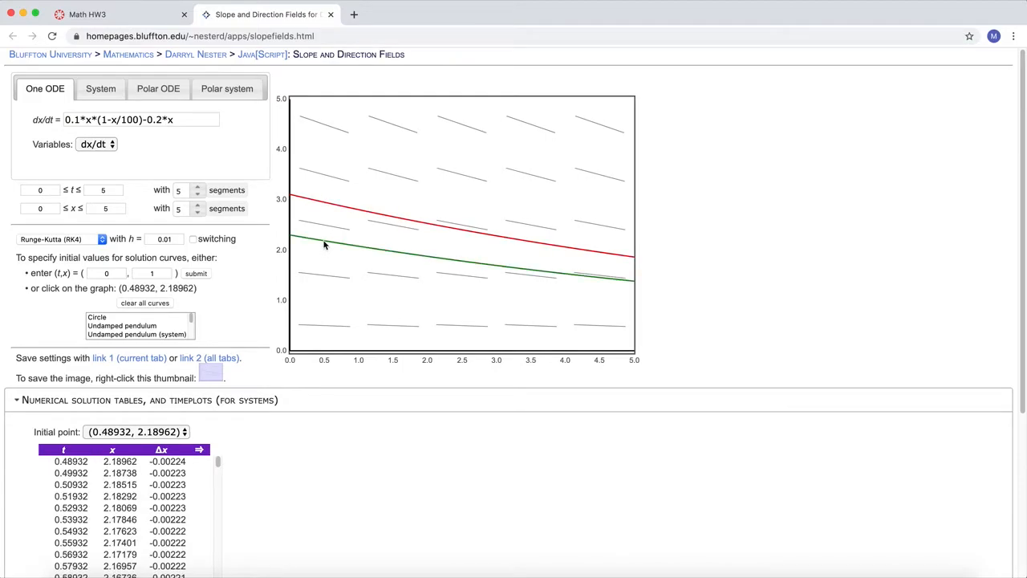
left_click(324, 258)
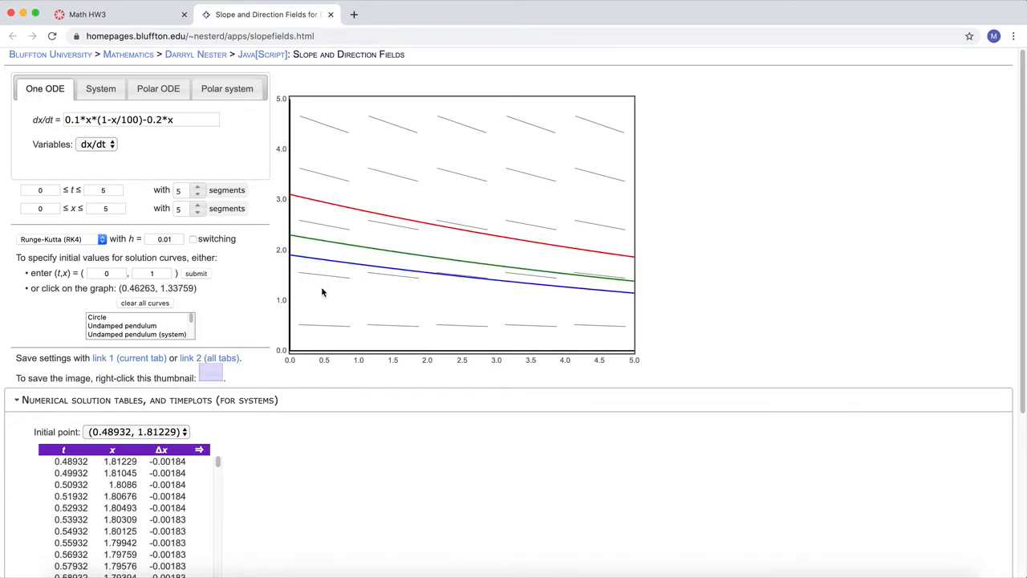
left_click(321, 291)
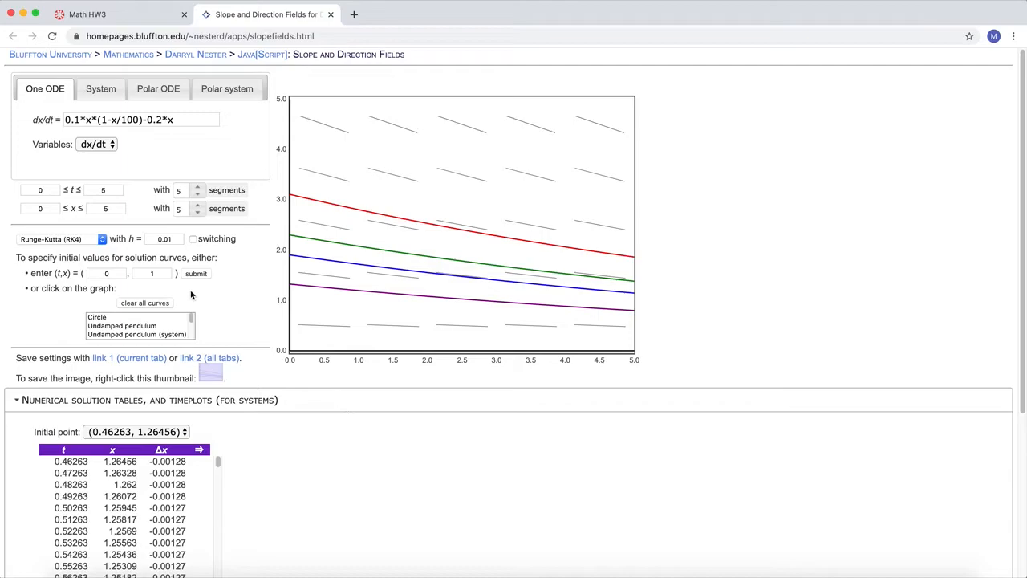
- Set the initial x value to 80 and switch to the Euler method with step size h = 0.1
left_click(158, 273)
type("80")
left_click(102, 239)
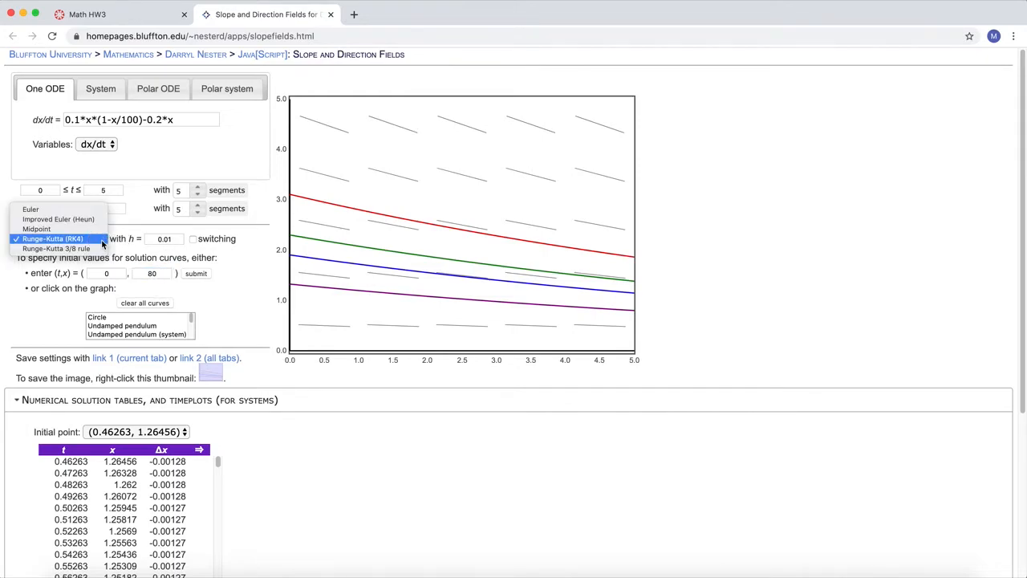
left_click(72, 209)
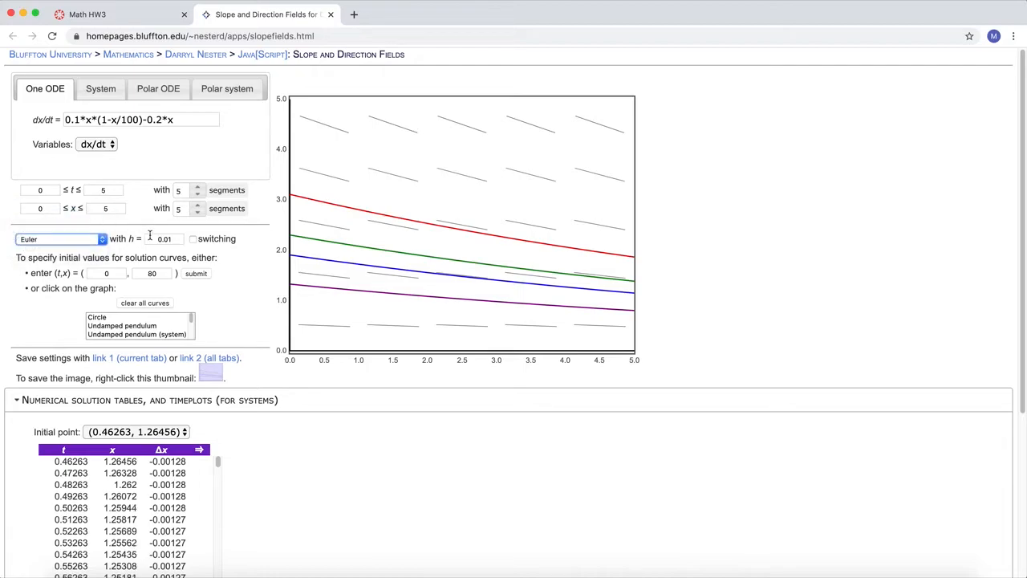
left_click(163, 239)
key("BackSpace")
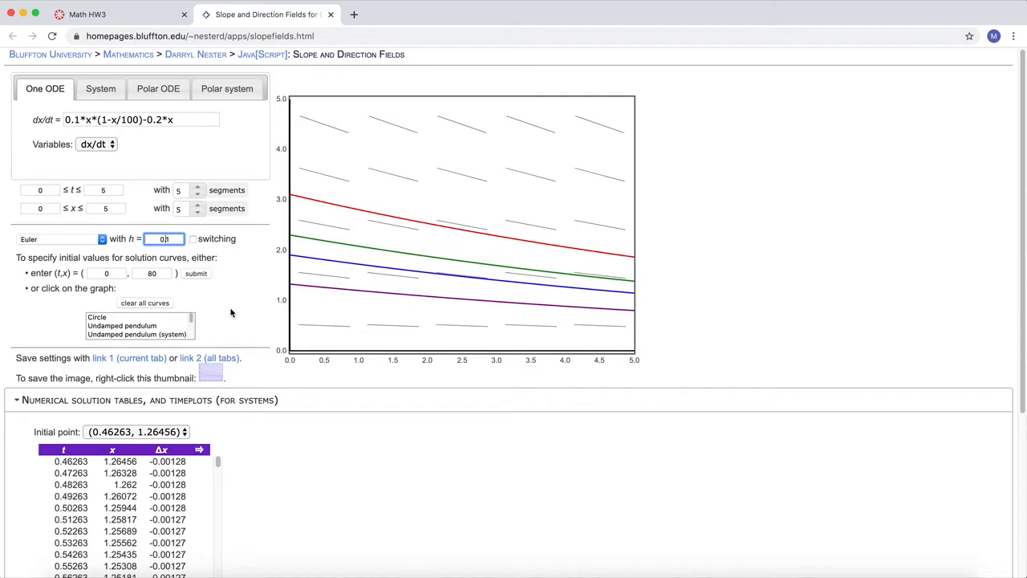
- Clear the old curves and plot the solution from (0, 80) with the upper limit of x set to 100
left_click(163, 304)
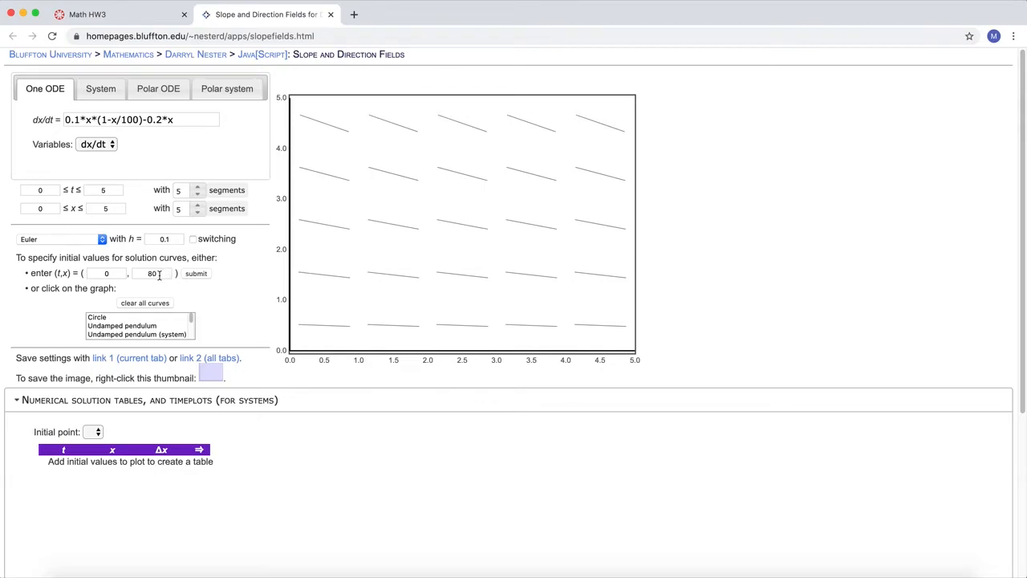
left_click(199, 277)
left_click(161, 276)
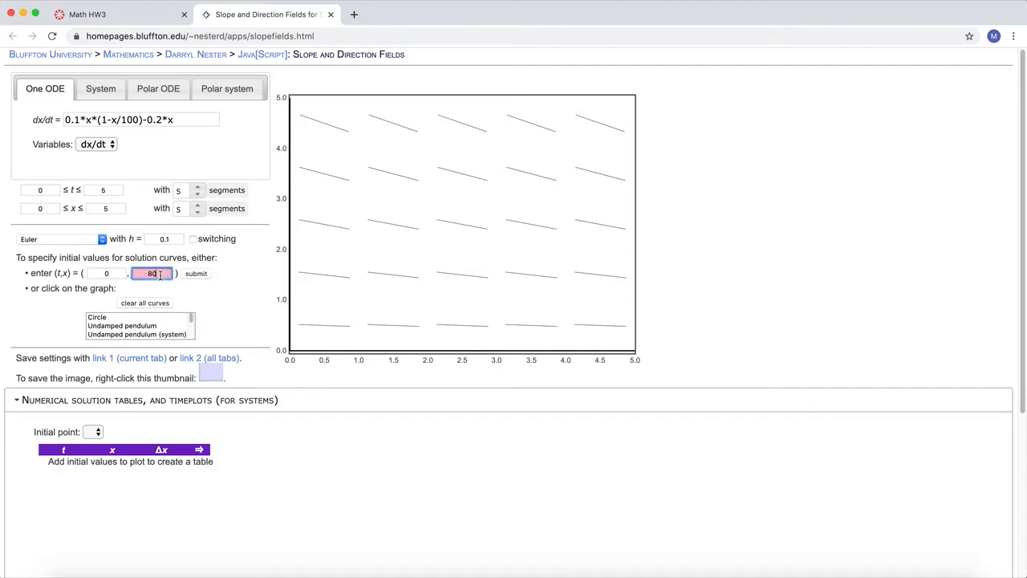
left_click(115, 210)
type("100")
left_click(194, 274)
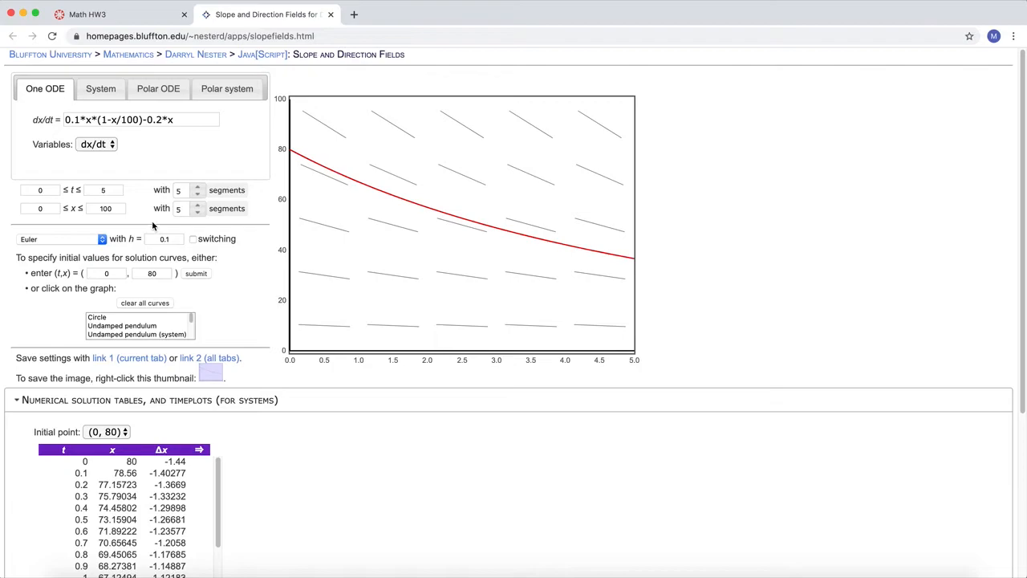
- Expand the numerical solution table to include the x' column
left_click_drag(175, 118, 151, 119)
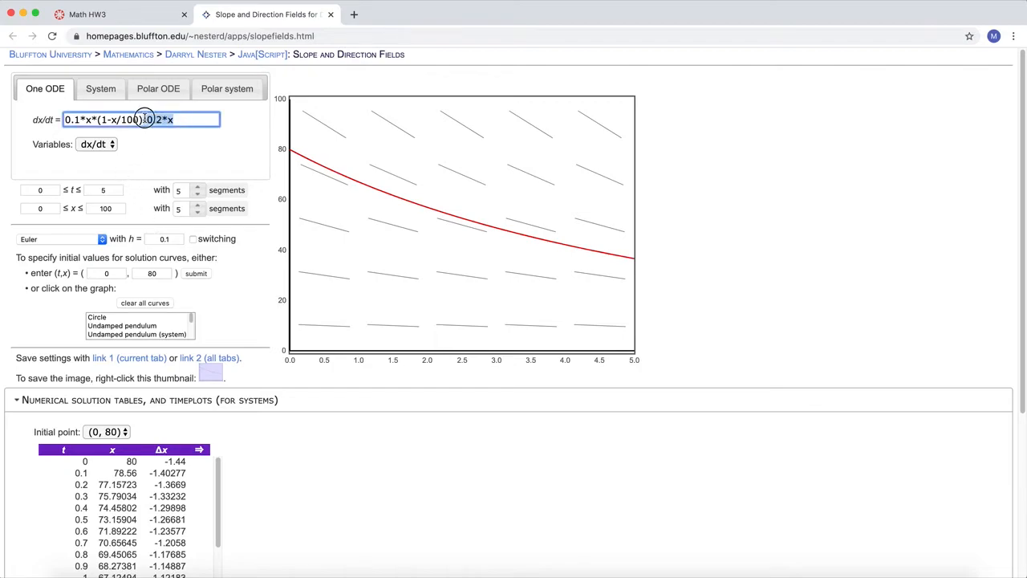
left_click(215, 160)
scroll(213, 303, "down", 2)
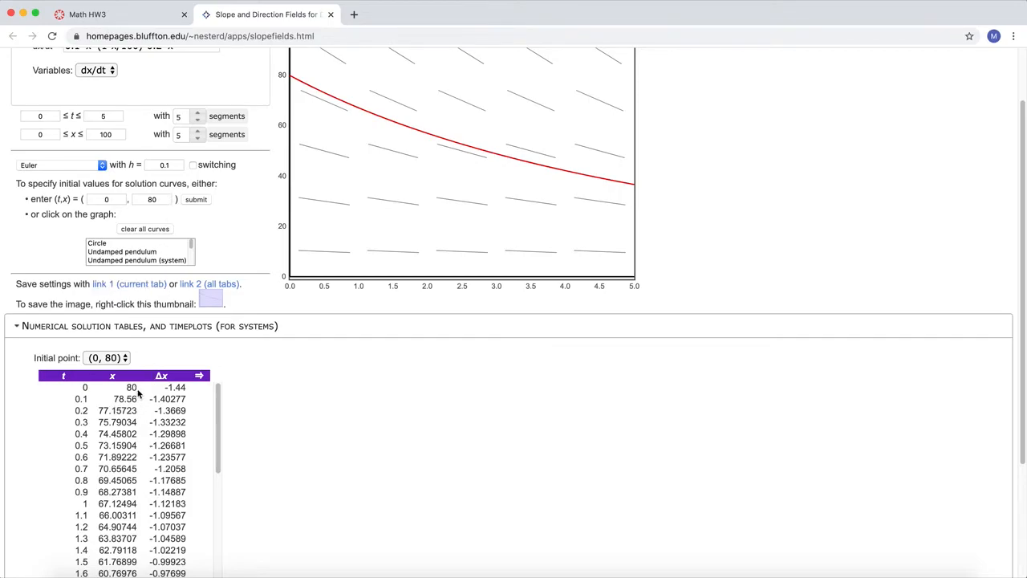
left_click(200, 375)
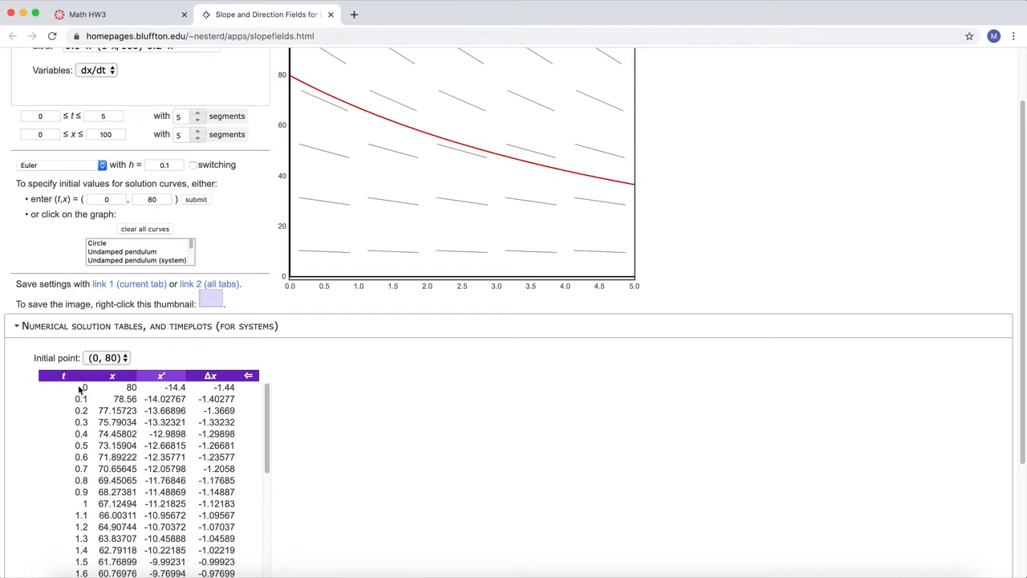
- Examine the initial x value and its x' value in the solution table against the dx/dt equation
left_click(131, 387)
double_click(131, 387)
left_click(135, 387)
scroll(135, 387, "up", 1)
left_click(169, 414)
left_click_drag(170, 414, 187, 413)
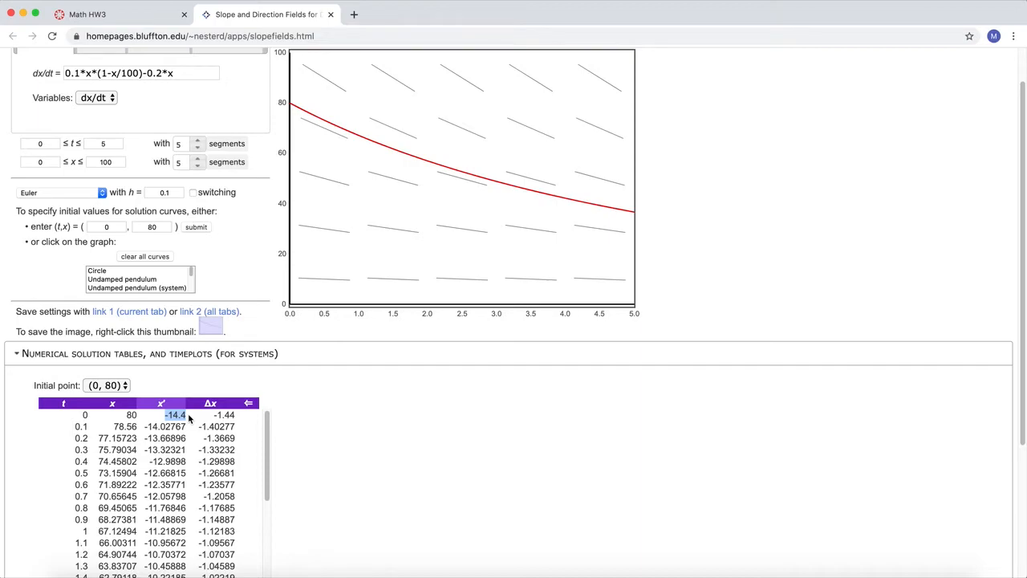
scroll(188, 414, "up", 1)
scroll(175, 437, "up", 1)
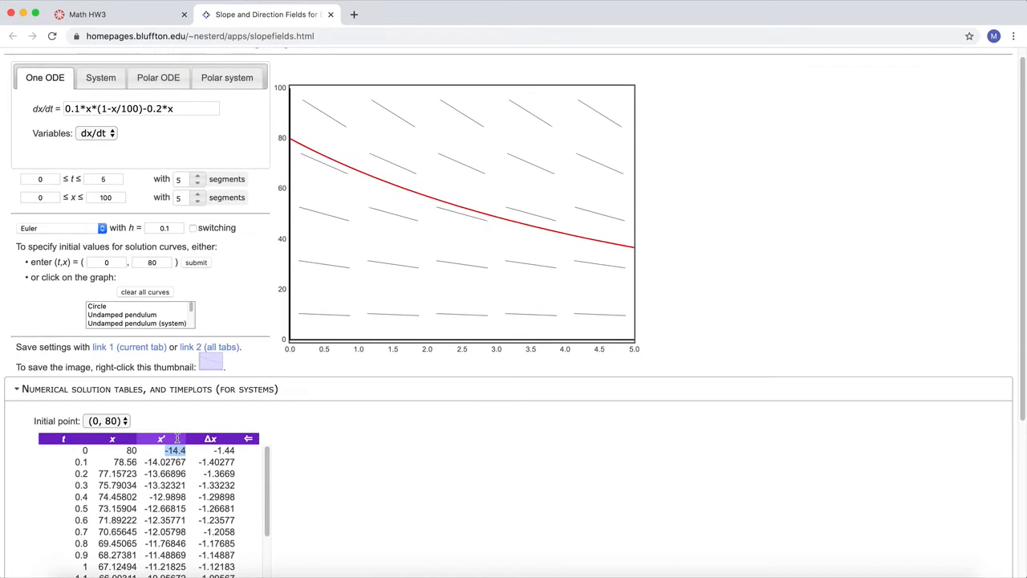
- Examine how the step size h and x' give Δx and the next x value in the solution table
left_click(135, 450)
left_click(160, 228)
double_click(167, 229)
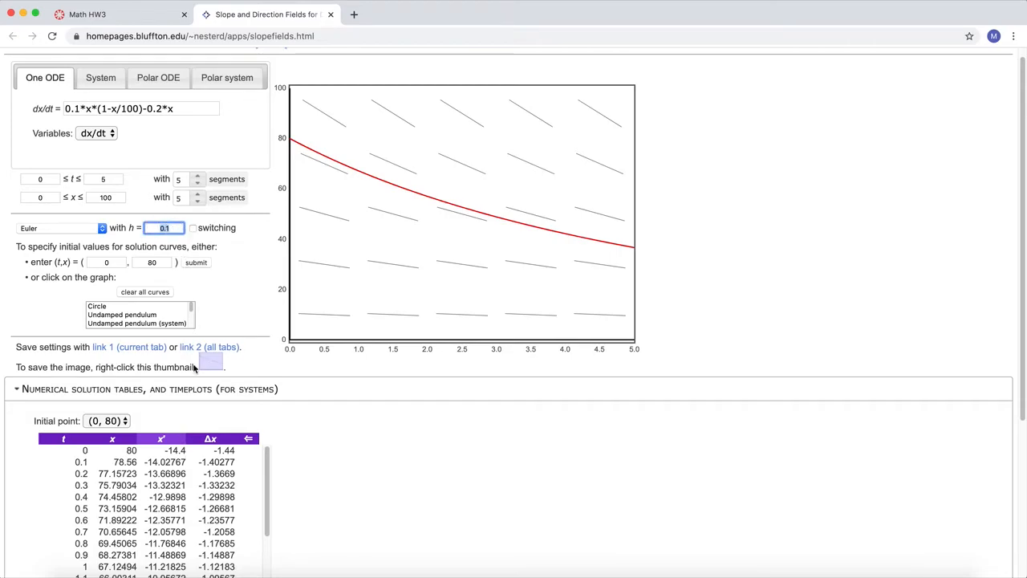
left_click(233, 443)
mouse_move(236, 452)
left_mouse_down()
mouse_move(215, 448)
mouse_move(230, 449)
left_mouse_up()
left_click(212, 454)
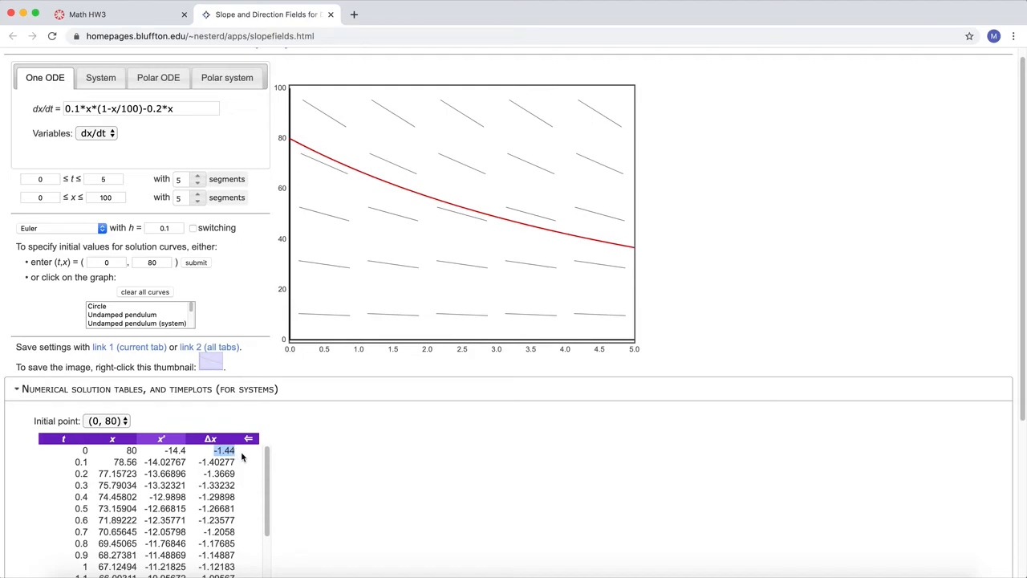
left_click(136, 462)
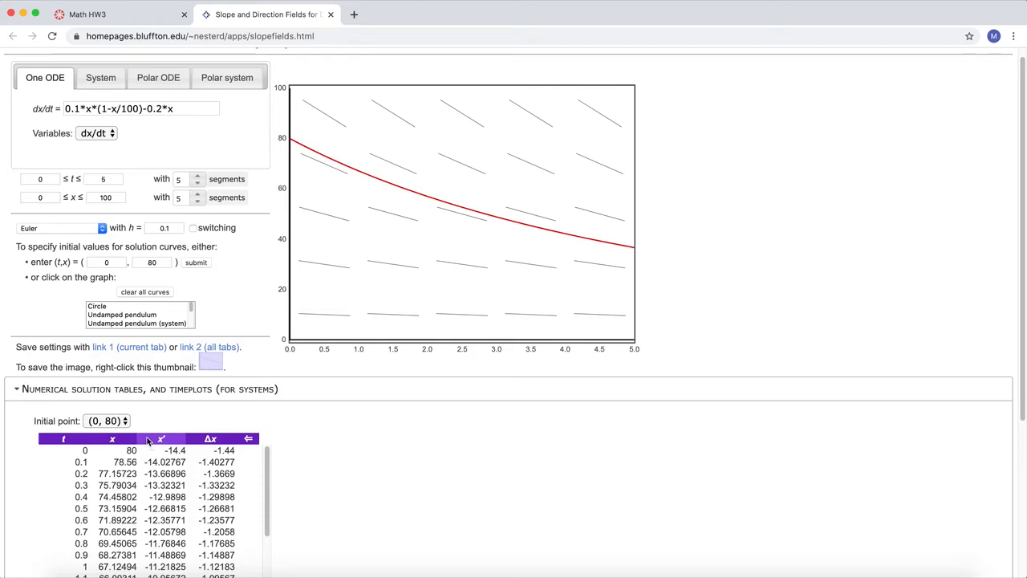
- Switch back to the two-equation system and review its dx/dt equation, solution method and step size
left_click(112, 80)
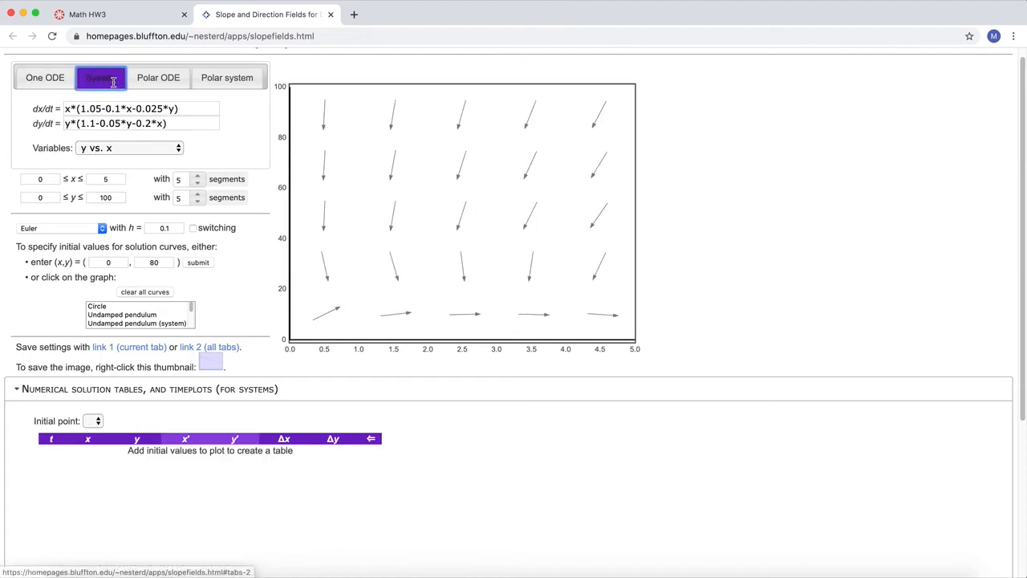
left_click(181, 107)
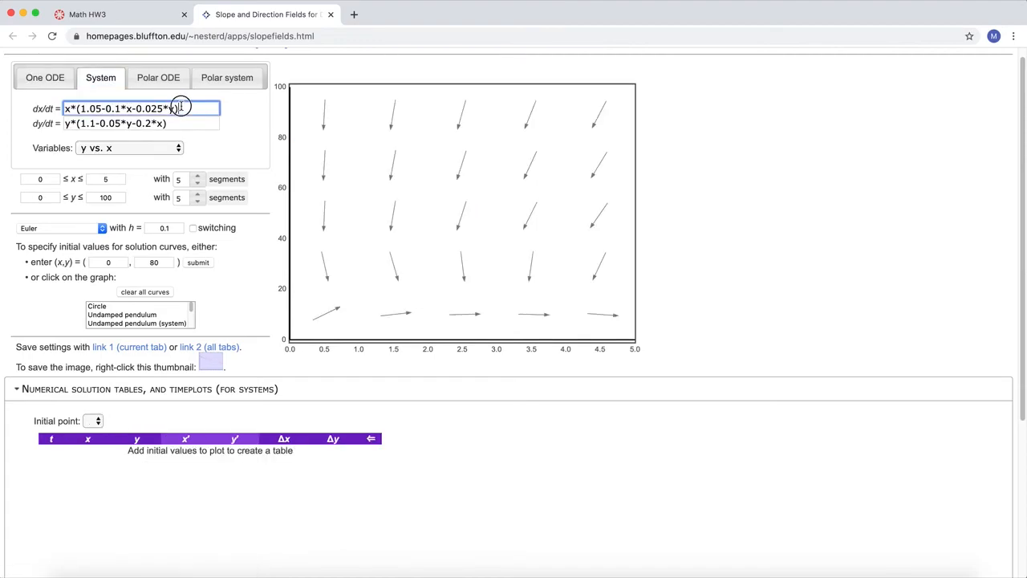
left_click_drag(182, 106, 61, 107)
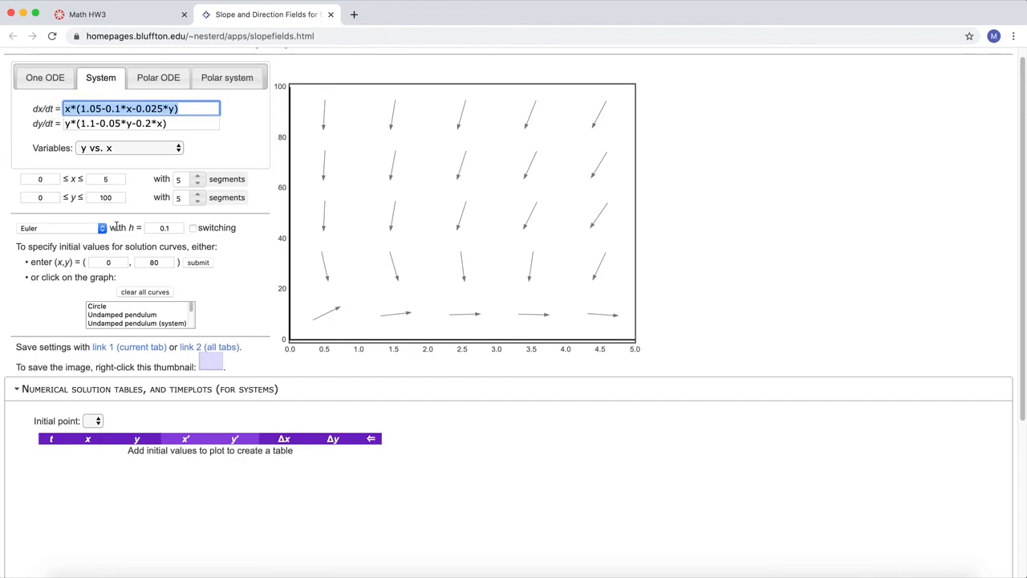
left_click(102, 231)
left_click(104, 230)
left_click(168, 229)
- Set the initial x value of the system to 2 and empty the initial y value
left_click(115, 263)
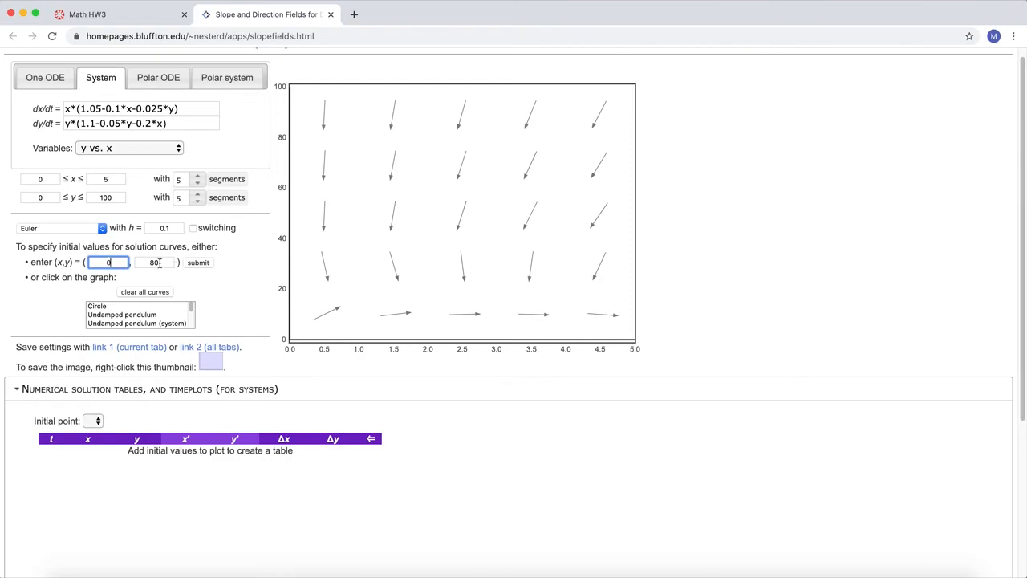
type("0")
left_click(114, 262)
key("BackSpace")
type("2")
double_click(159, 263)
type("8")
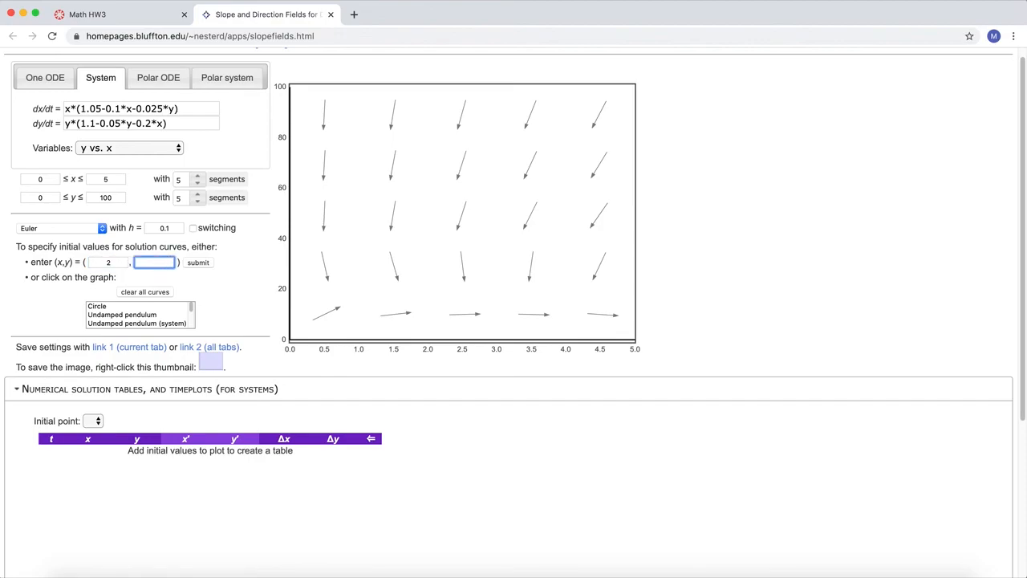
- Set the upper limit of y to 5 and raise the segments along x and y to 15 each
double_click(121, 196)
key("BackSpace")
type("5")
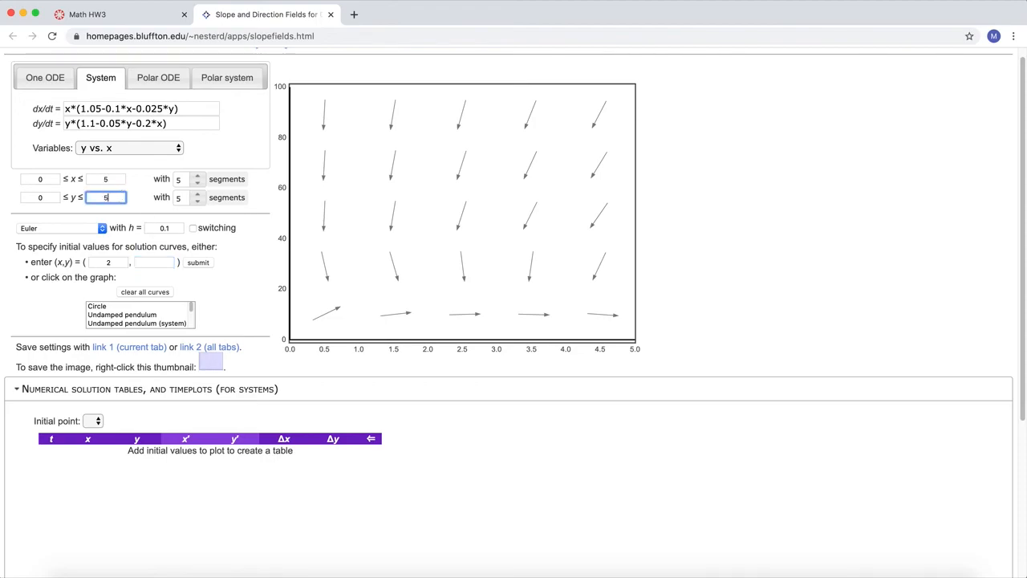
left_click_drag(197, 182, 198, 199)
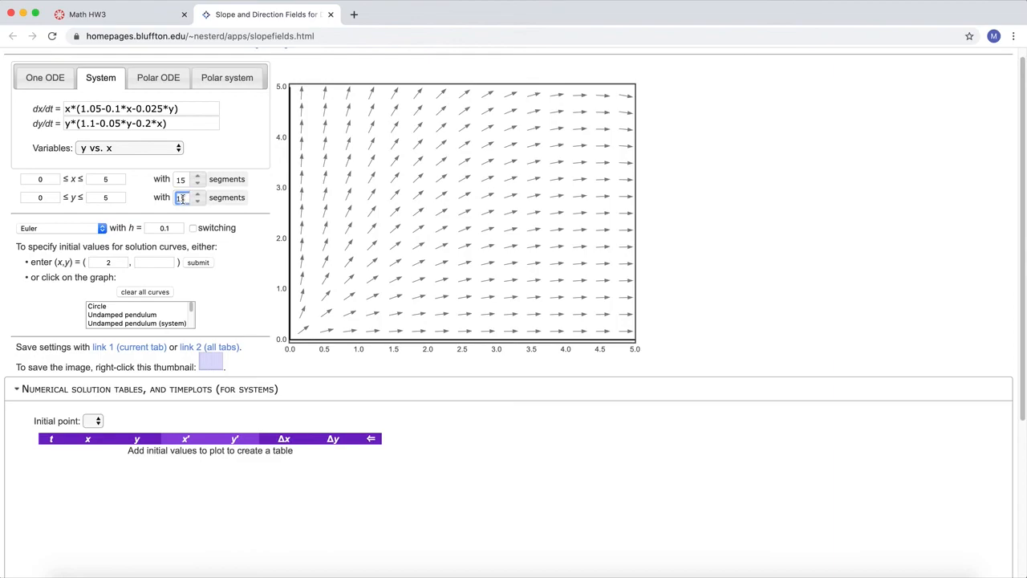
- Plot the system's Euler solution curve from (2, 2) and view its numerical table and time plot
left_click(152, 263)
type("2")
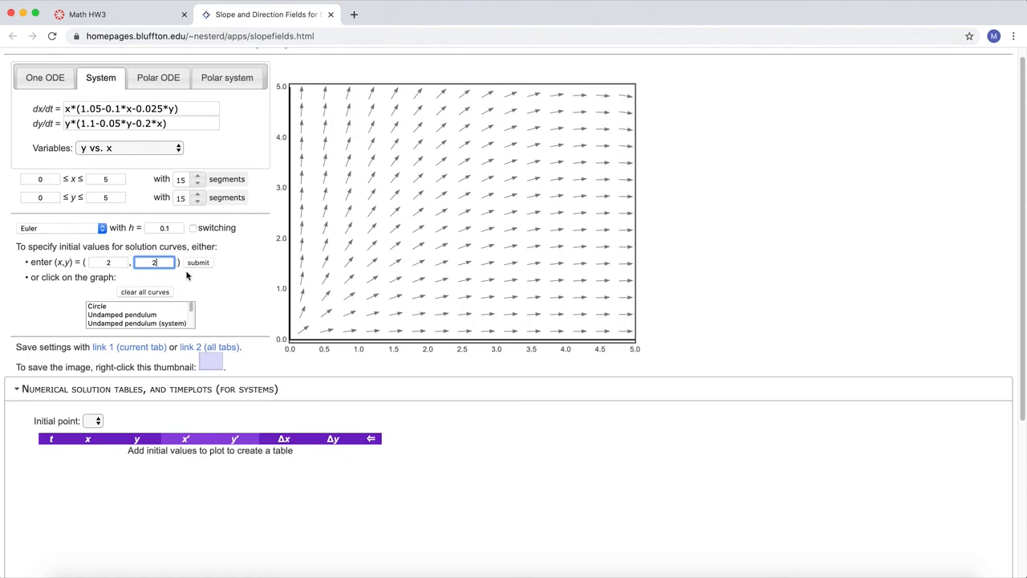
left_click(199, 263)
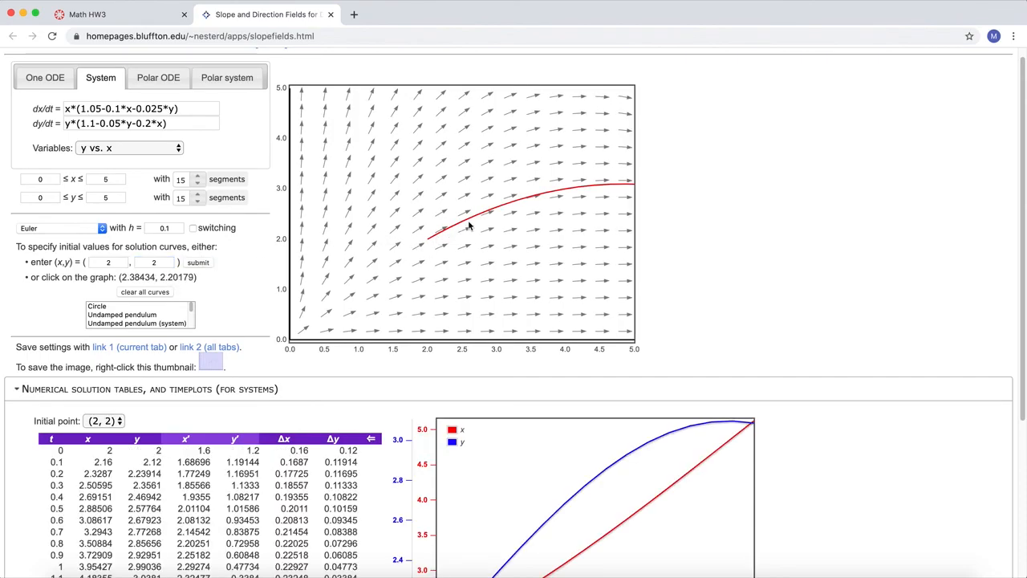
left_click(106, 264)
type("2")
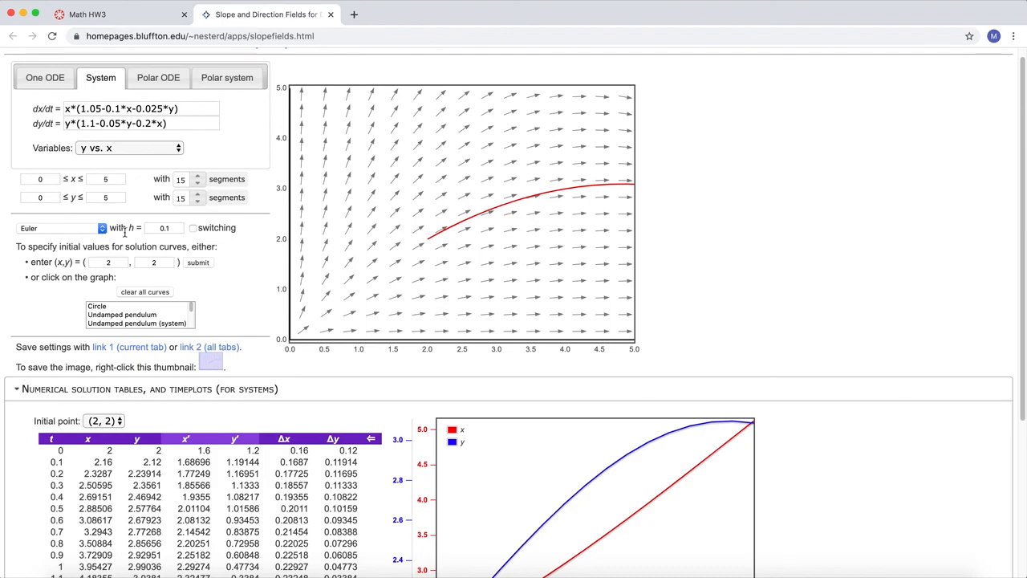
scroll(157, 229, "down", 3)
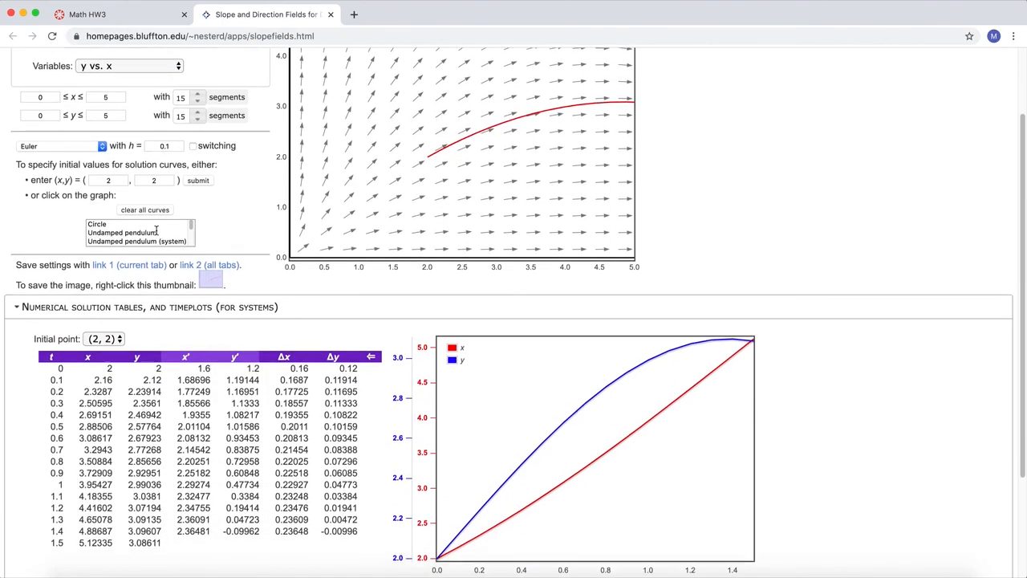